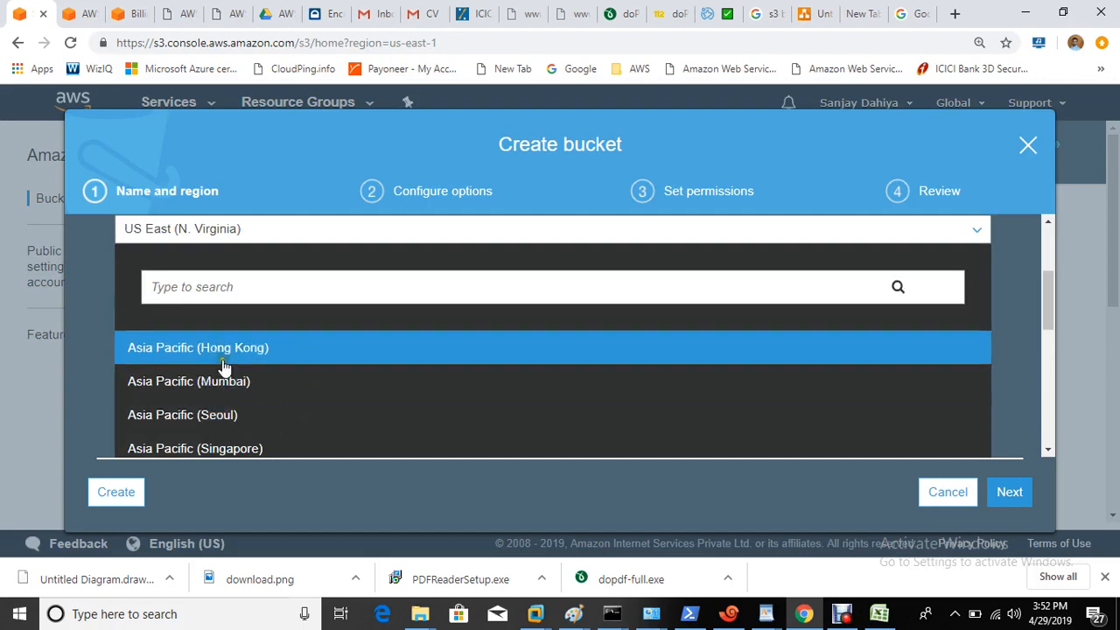
Step: Keep the new bucket in the US East (N. Virginia) region and accept the default configuration options
{"action": "left_click", "coordinate": [240, 230]}
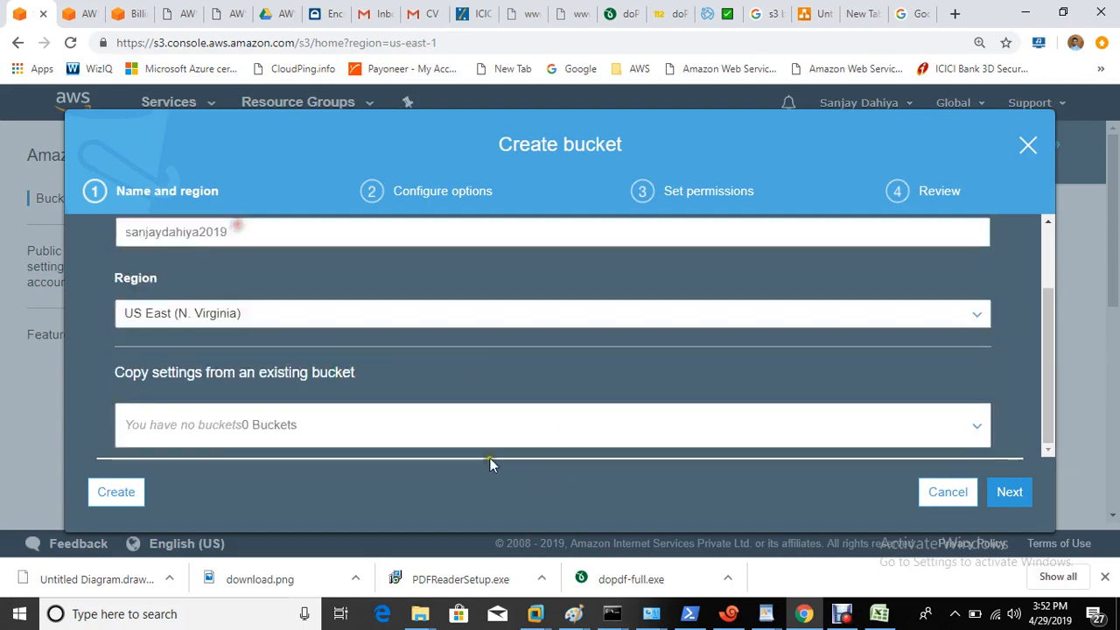
{"action": "left_click", "coordinate": [1009, 493]}
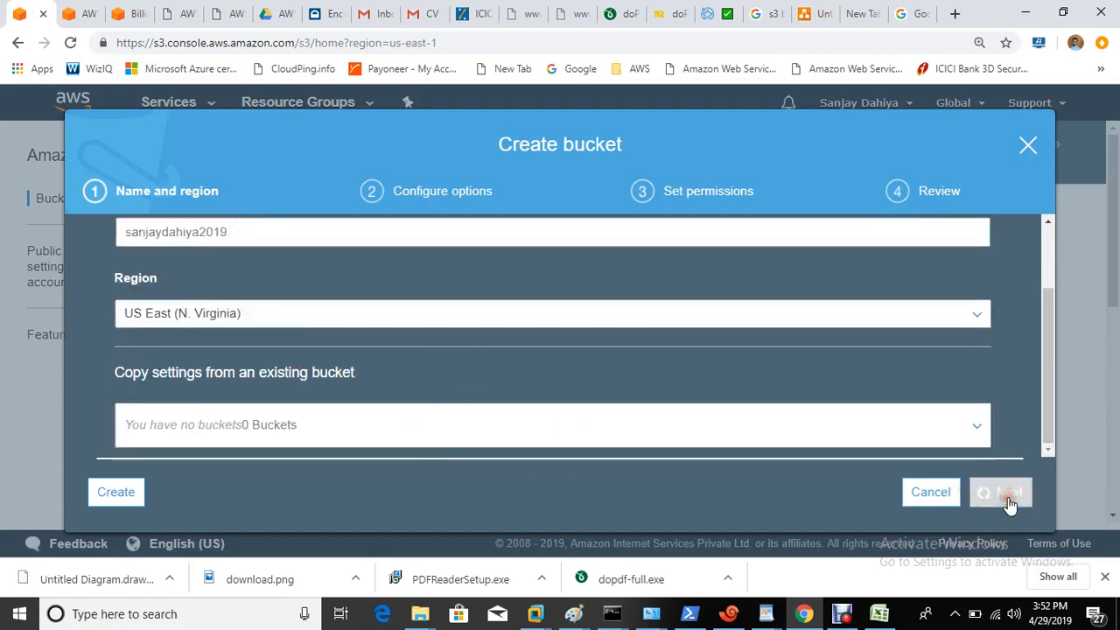
{"action": "left_click", "coordinate": [1009, 492]}
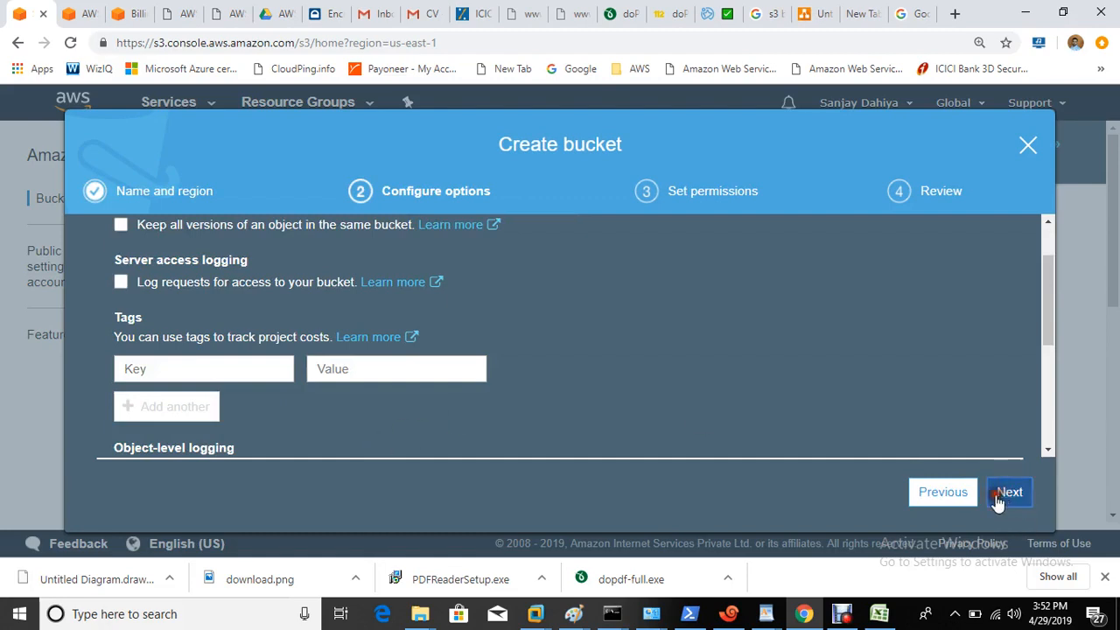
Step: Turn off the public ACL and public bucket policy blocking settings and create the N. Virginia bucket
{"action": "left_click", "coordinate": [123, 305]}
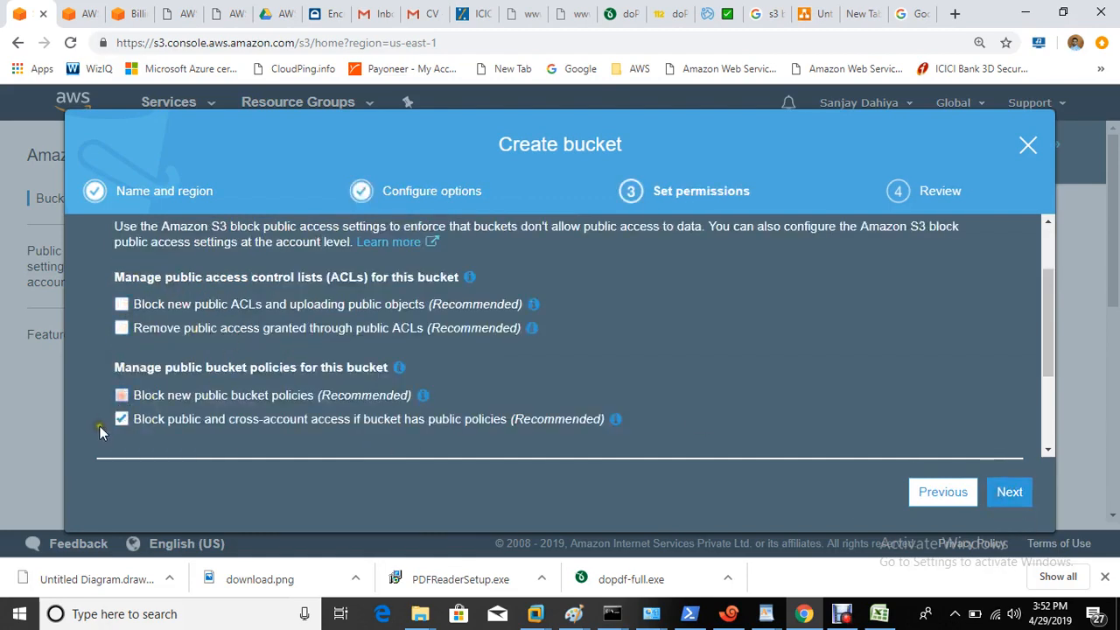
{"action": "left_click", "coordinate": [121, 420]}
{"action": "left_click", "coordinate": [1009, 494]}
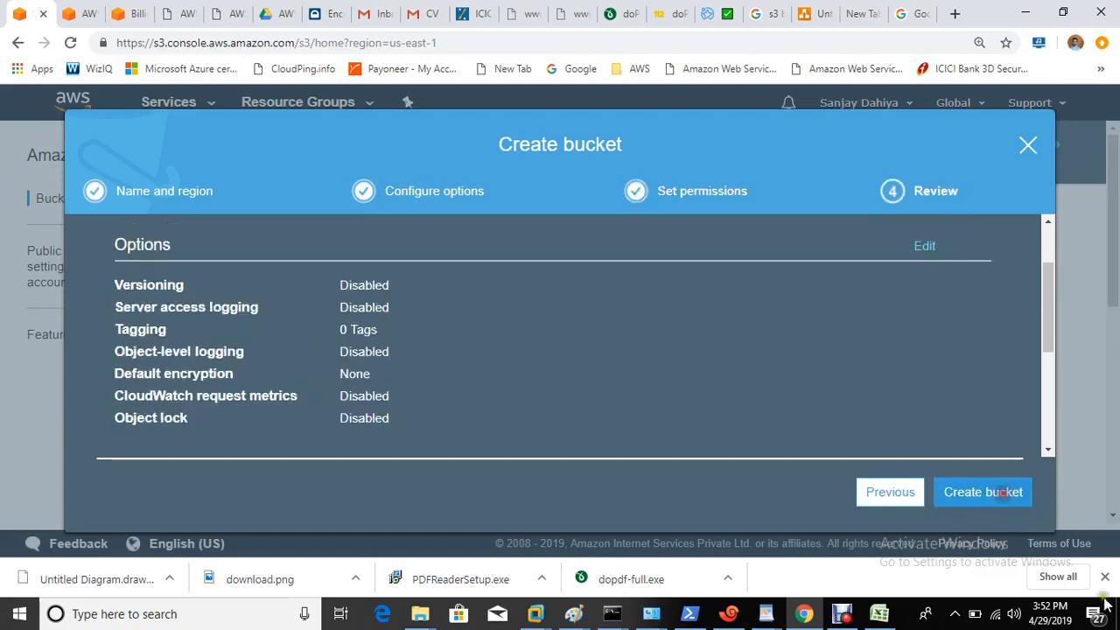
{"action": "left_click", "coordinate": [983, 498]}
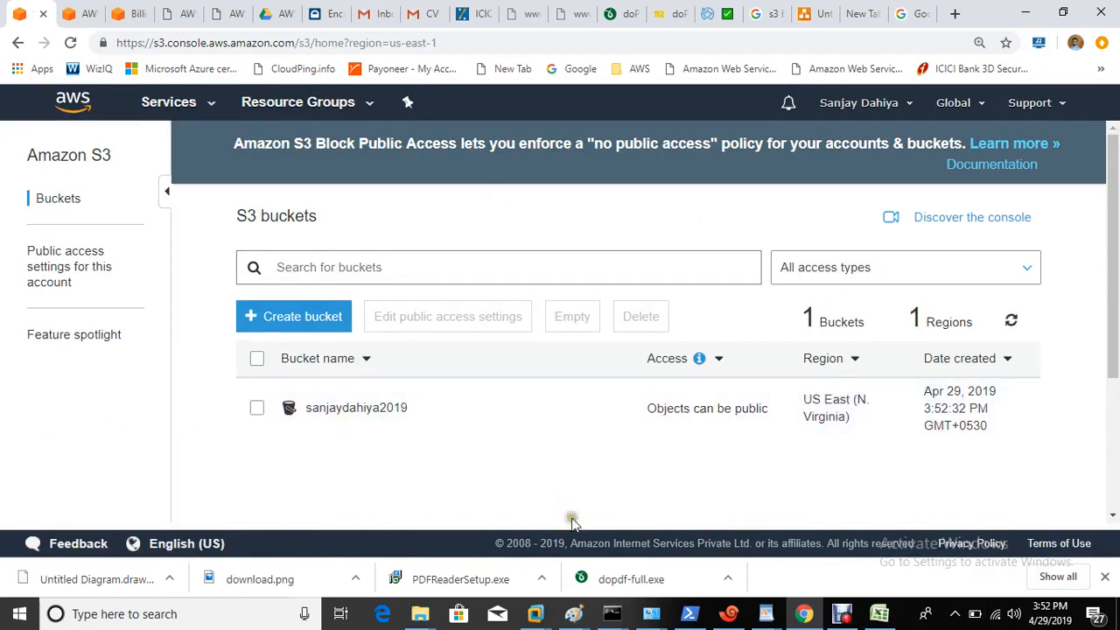
Step: Start a second bucket and name it with the owner's full name in lowercase followed by 2020
{"action": "left_click", "coordinate": [311, 317]}
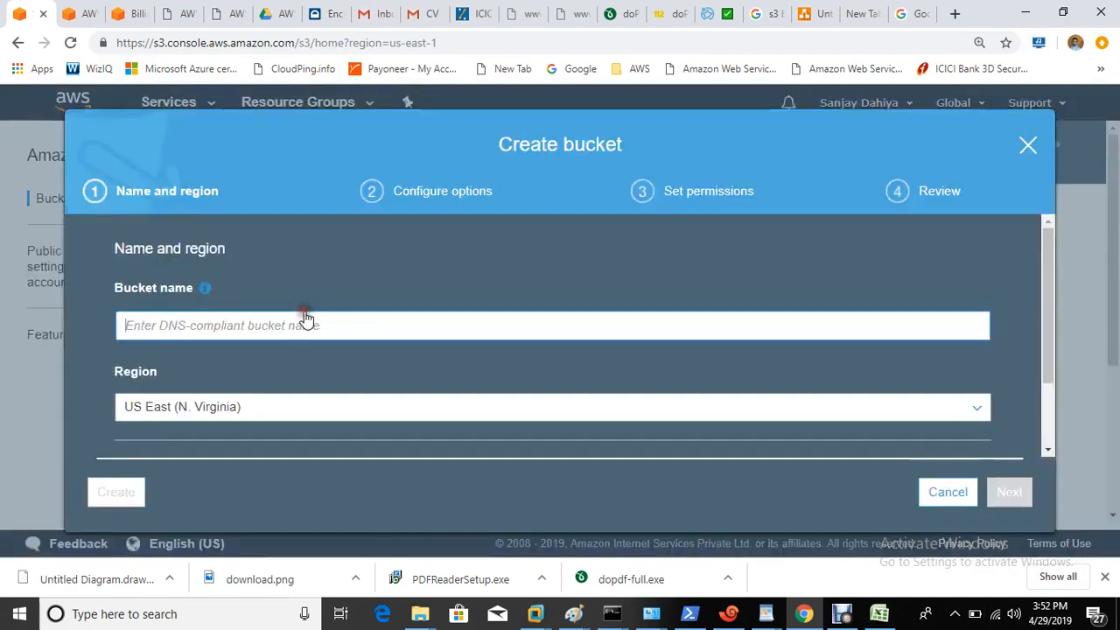
{"action": "left_click", "coordinate": [392, 322]}
{"action": "type", "text": "sanjay"}
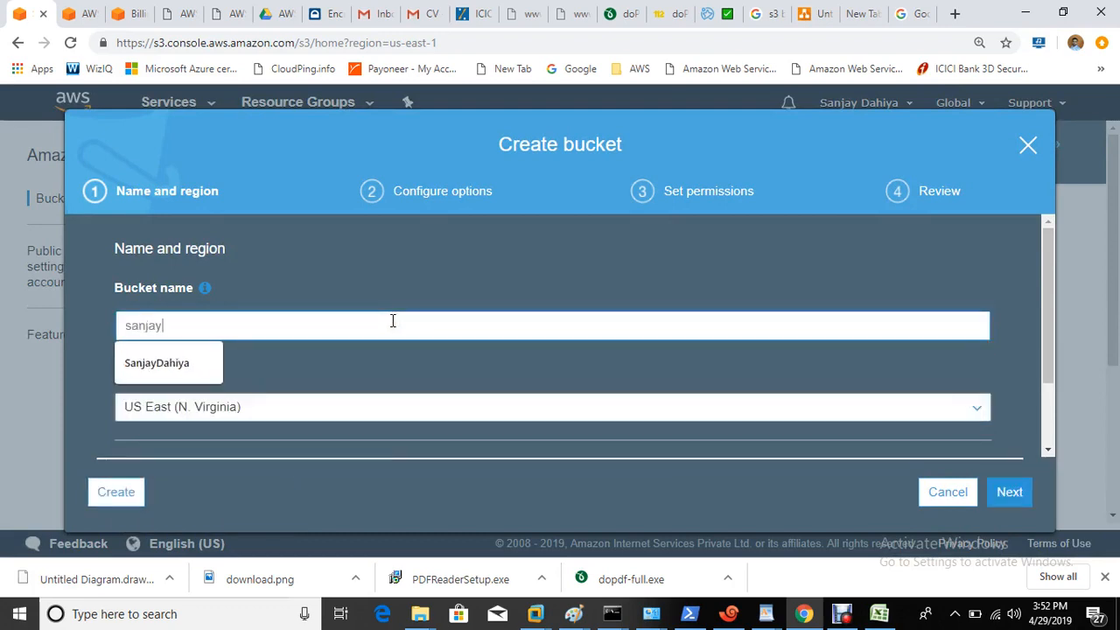
{"action": "type", "text": "dahiya20"}
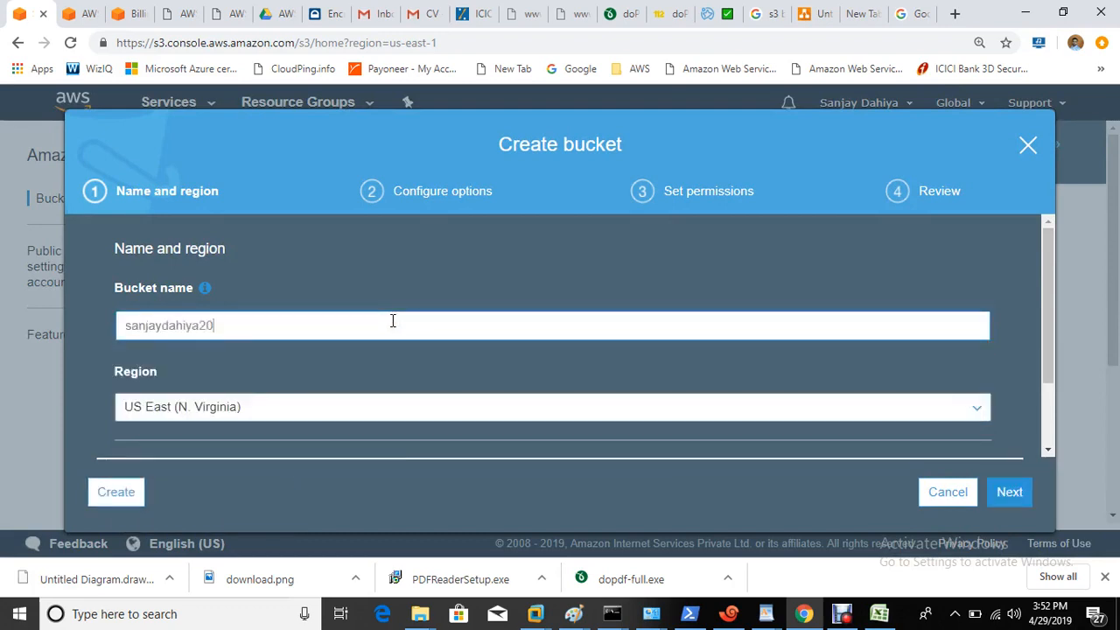
{"action": "type", "text": "20"}
{"action": "left_click", "coordinate": [369, 361]}
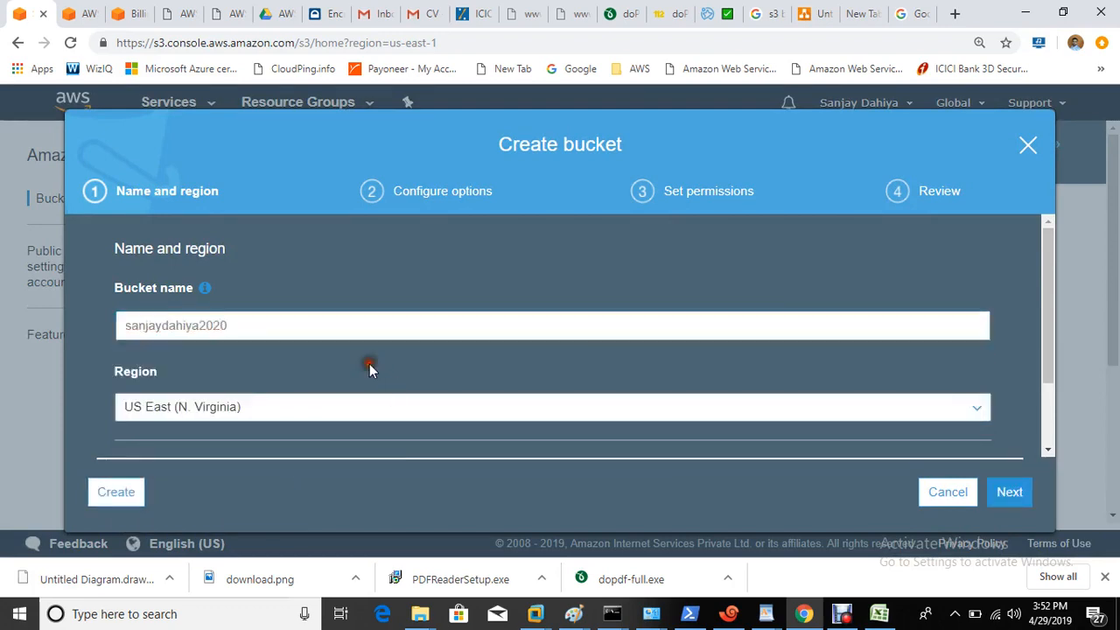
Step: Set the second bucket's region to Asia Pacific (Mumbai) and accept the default configuration options
{"action": "left_click", "coordinate": [349, 411]}
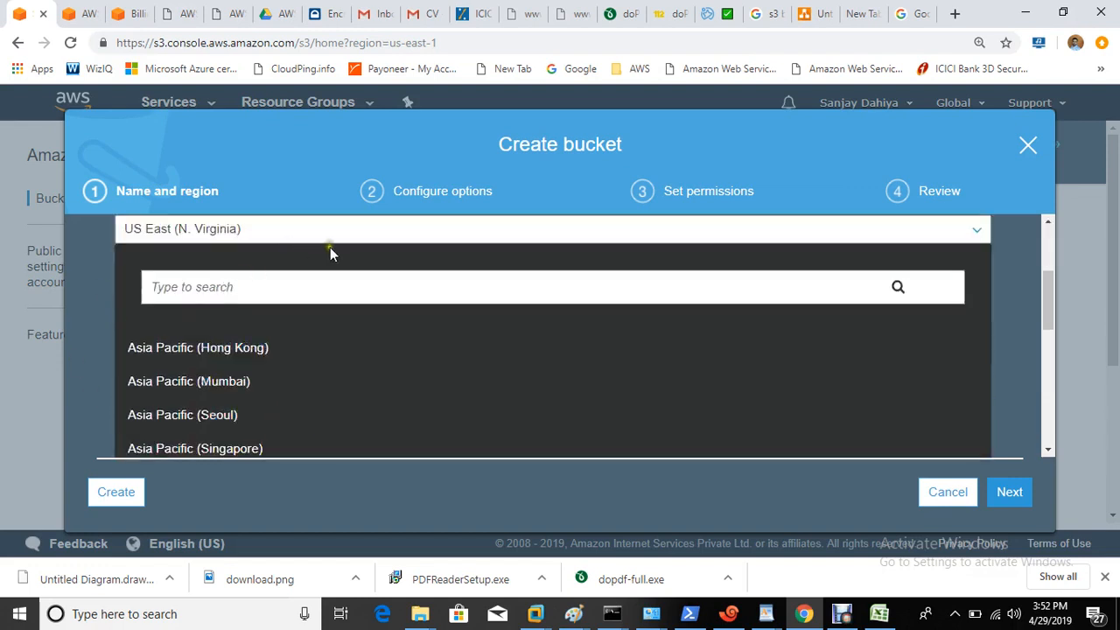
{"action": "left_click", "coordinate": [237, 381]}
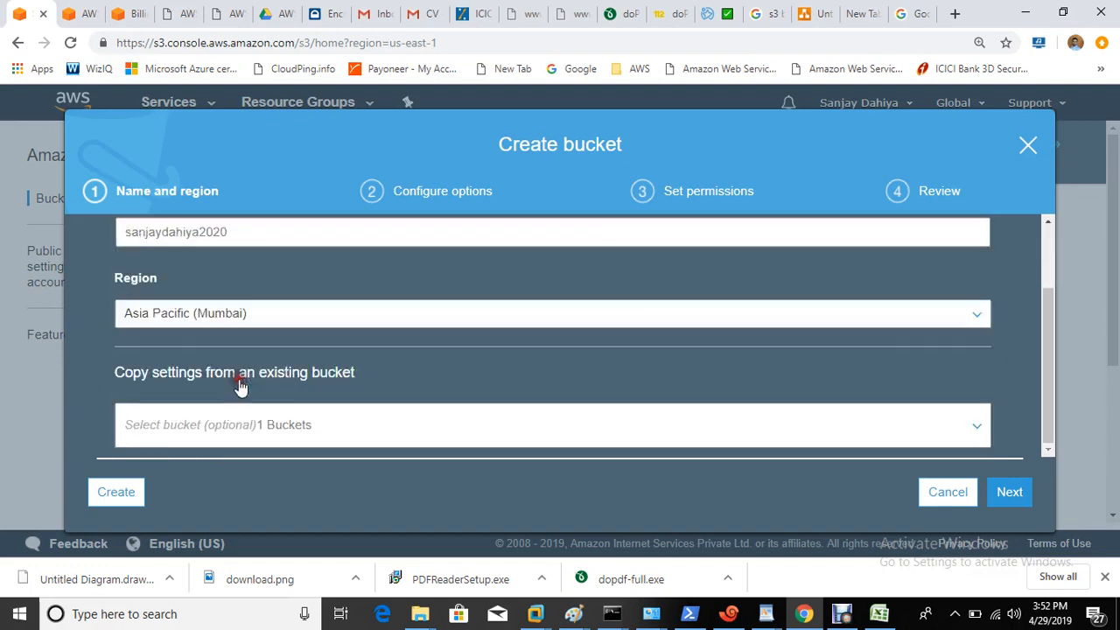
{"action": "left_click", "coordinate": [1010, 493]}
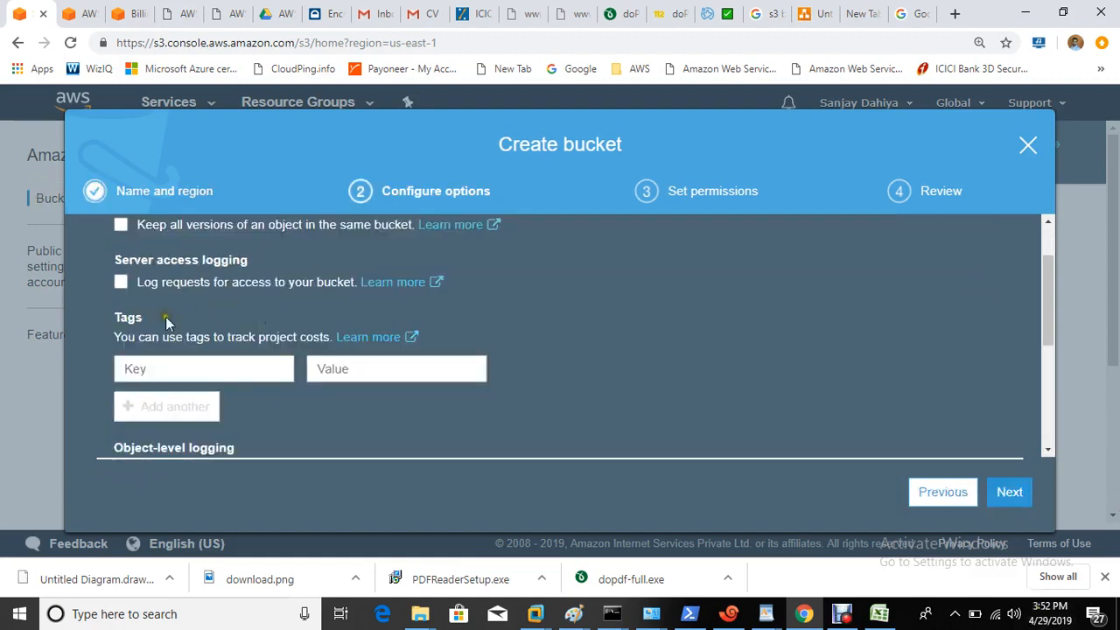
{"action": "left_click", "coordinate": [1010, 492]}
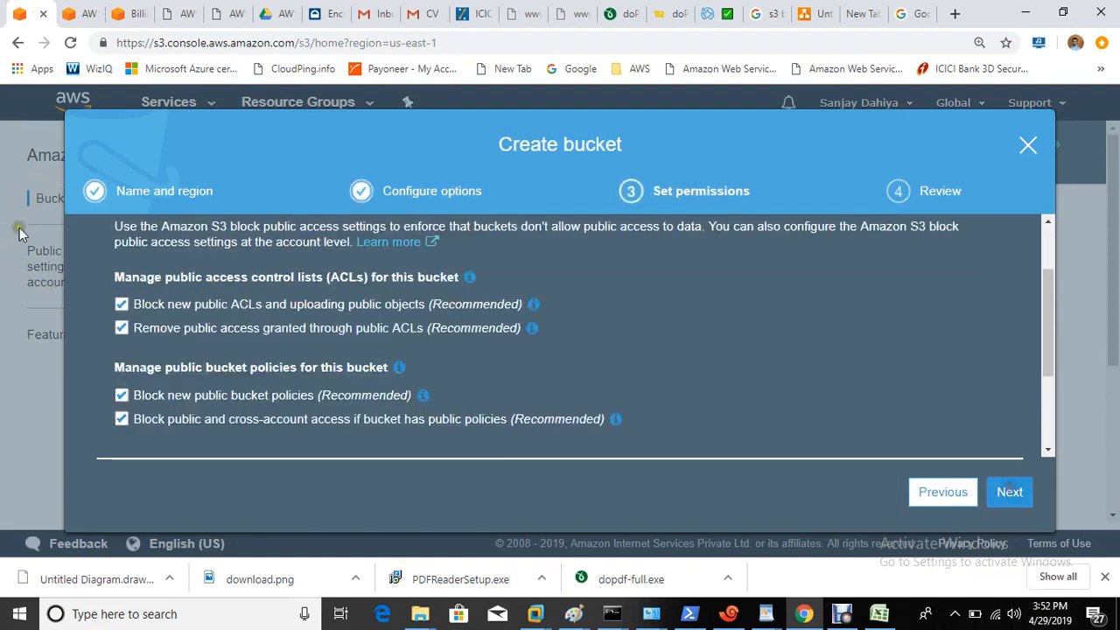
Step: Disable all four public access blocking settings for the Mumbai bucket and create it
{"action": "left_click", "coordinate": [121, 303]}
{"action": "left_click", "coordinate": [120, 327]}
{"action": "left_click", "coordinate": [122, 395]}
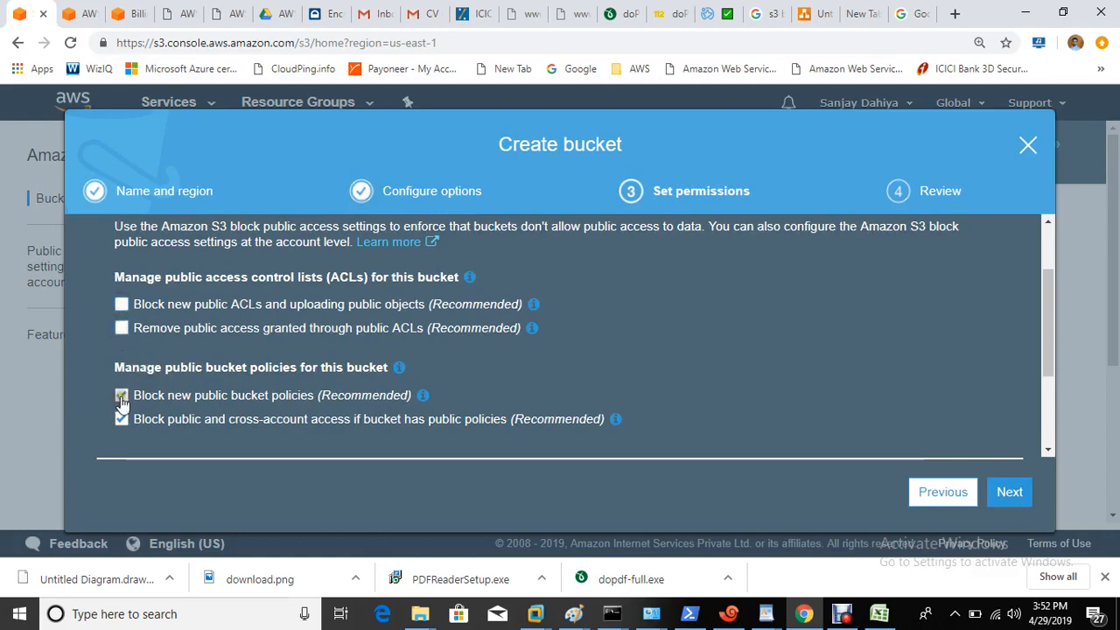
{"action": "left_click", "coordinate": [121, 419]}
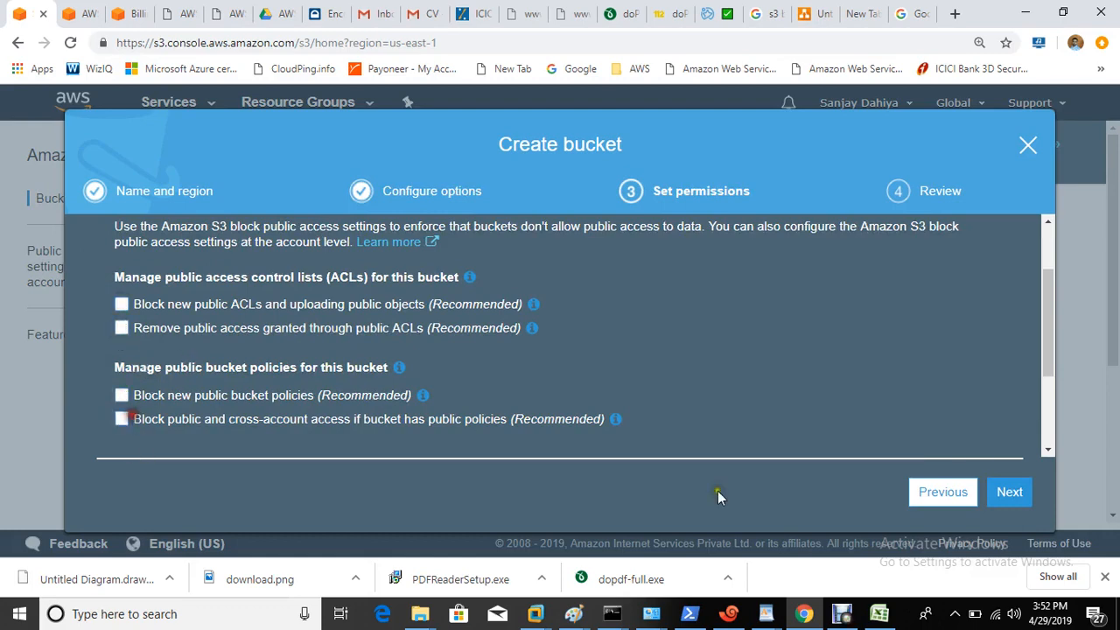
{"action": "left_click", "coordinate": [1009, 492]}
{"action": "left_click", "coordinate": [1013, 507]}
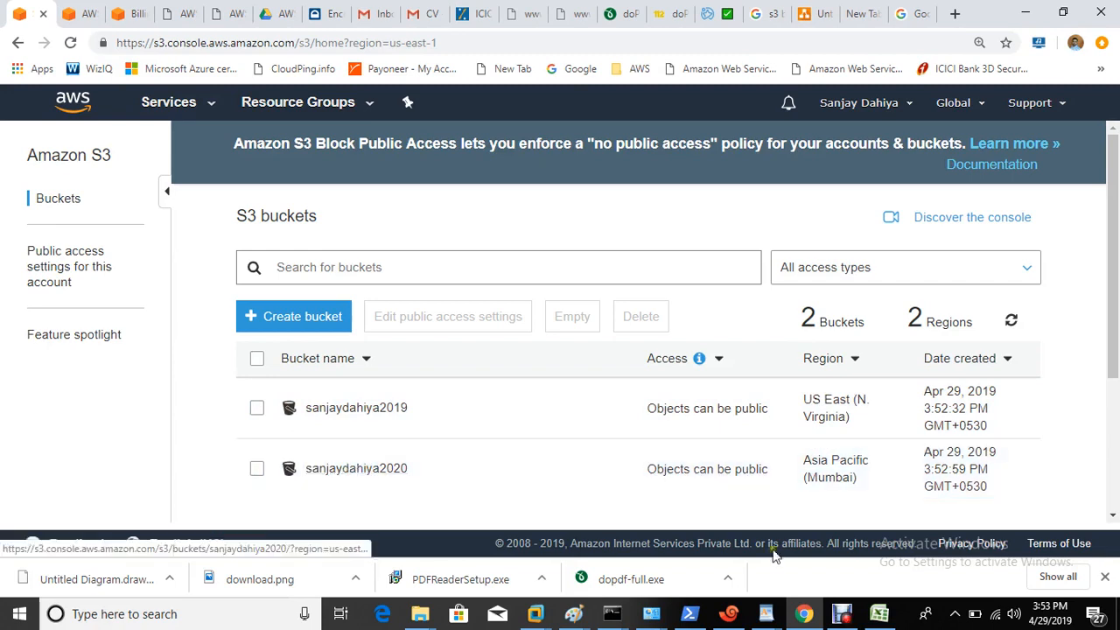
Step: Switch to the draw.io diagram to review the S3 cross-region replication layout, and return to the S3 console
{"action": "left_click", "coordinate": [805, 14]}
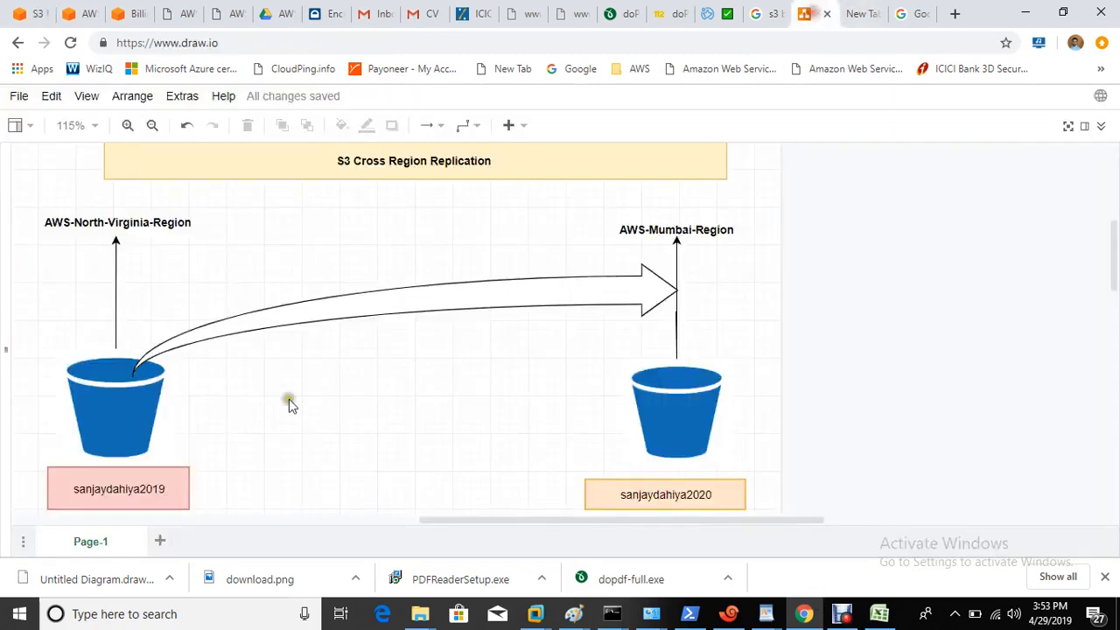
{"action": "left_click", "coordinate": [97, 475]}
{"action": "left_click", "coordinate": [21, 13]}
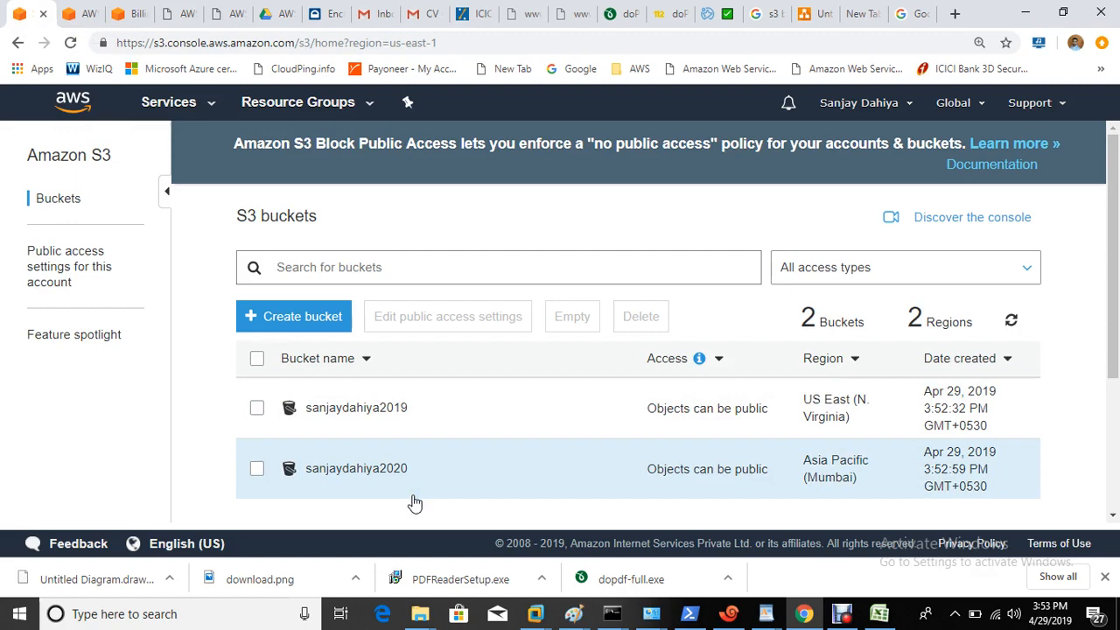
Step: Enable versioning on the bucket in US East (N. Virginia) and save the setting
{"action": "left_click", "coordinate": [350, 407]}
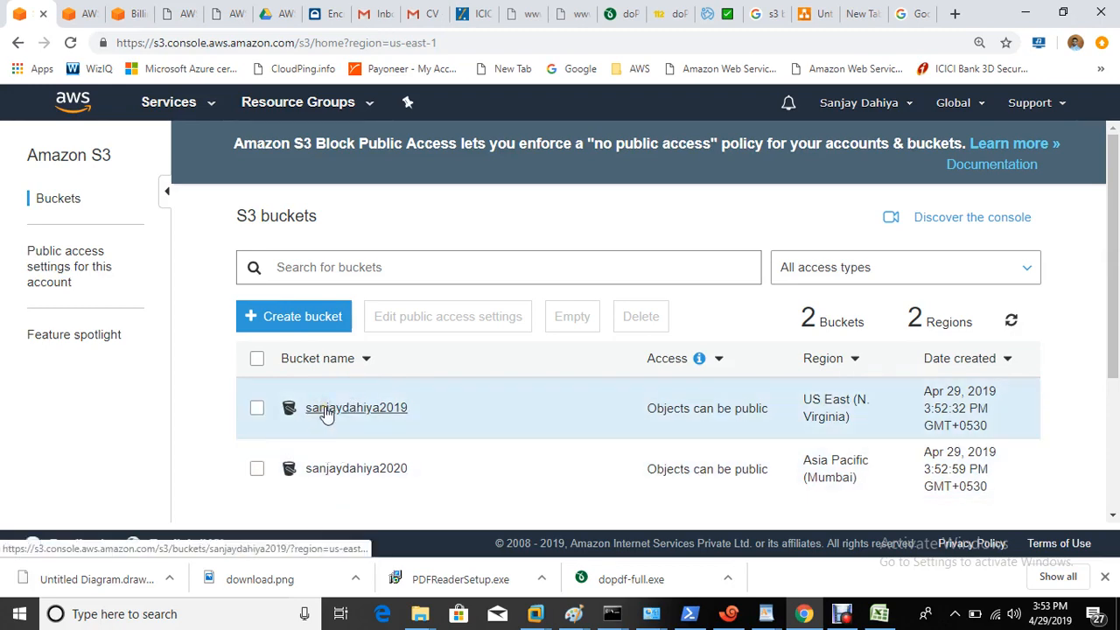
{"action": "left_click", "coordinate": [258, 410]}
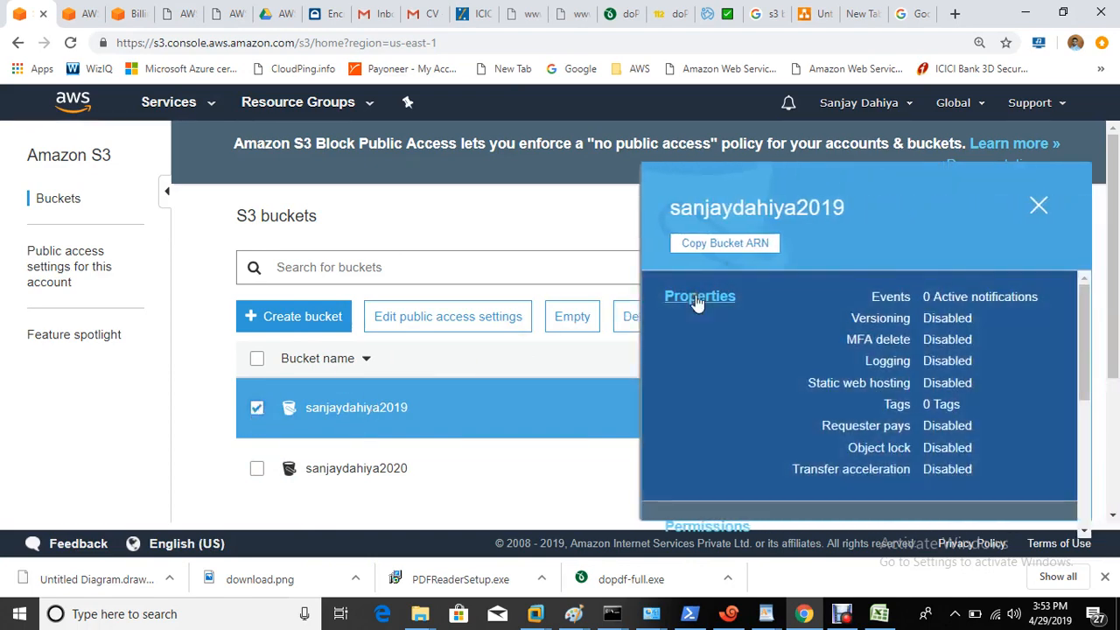
{"action": "left_click", "coordinate": [687, 298]}
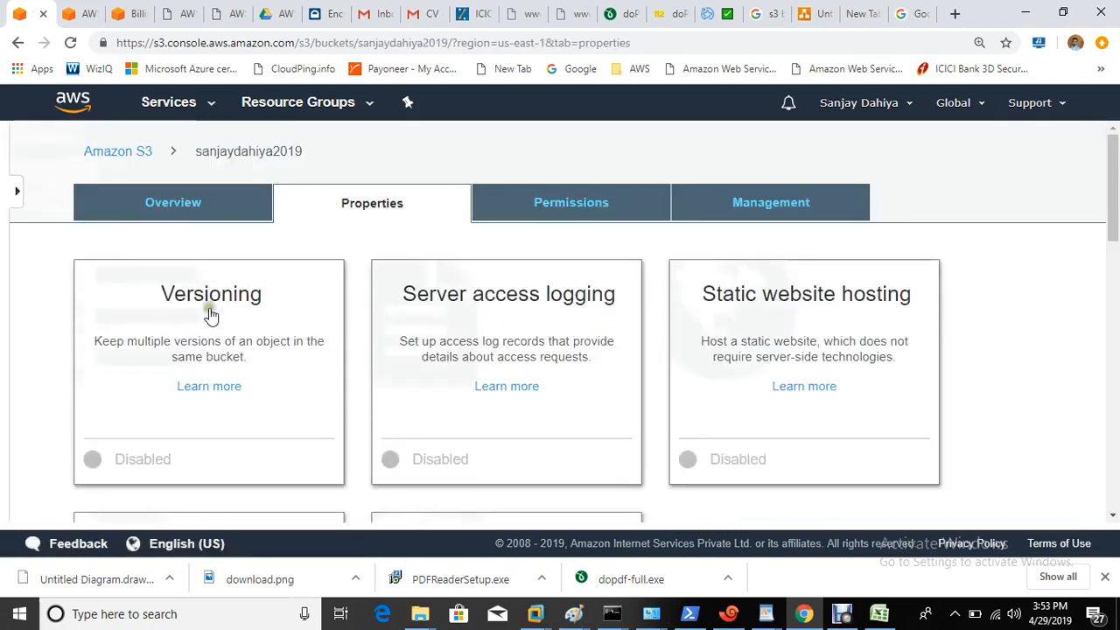
{"action": "left_click", "coordinate": [213, 311]}
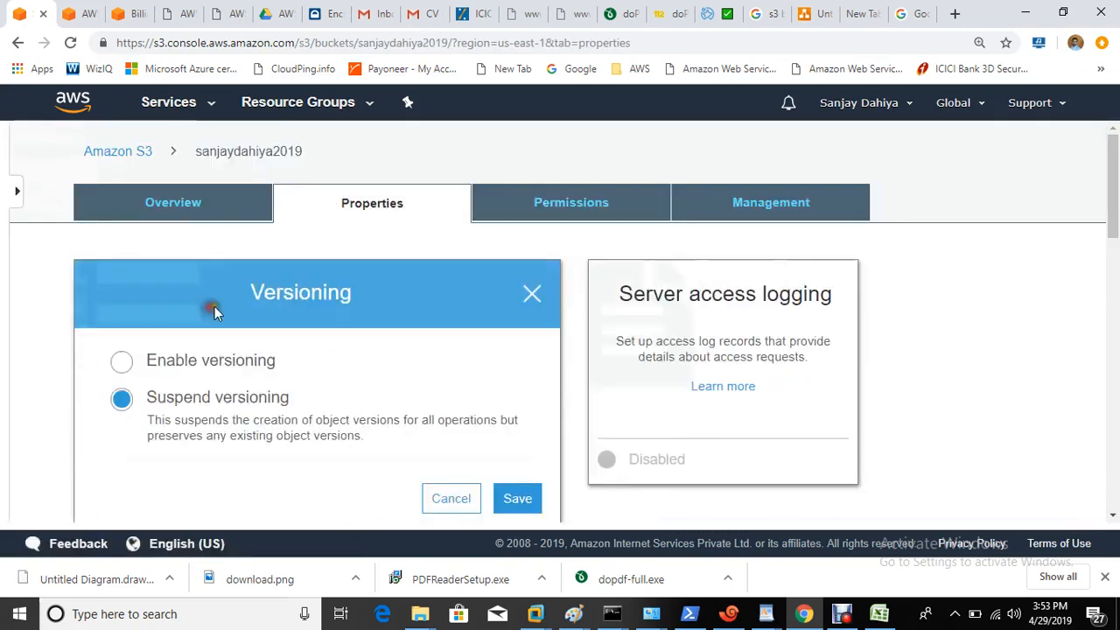
{"action": "left_click", "coordinate": [121, 361]}
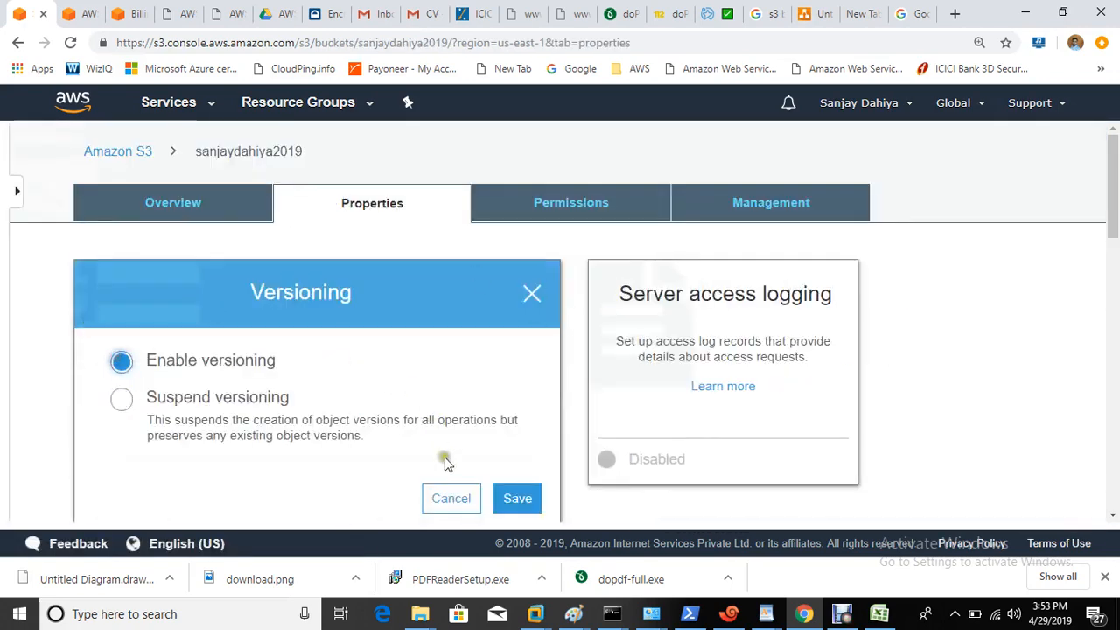
{"action": "left_click", "coordinate": [514, 501]}
Step: Return to the bucket list and enable versioning on the bucket in Asia Pacific (Mumbai)
{"action": "left_click", "coordinate": [125, 152]}
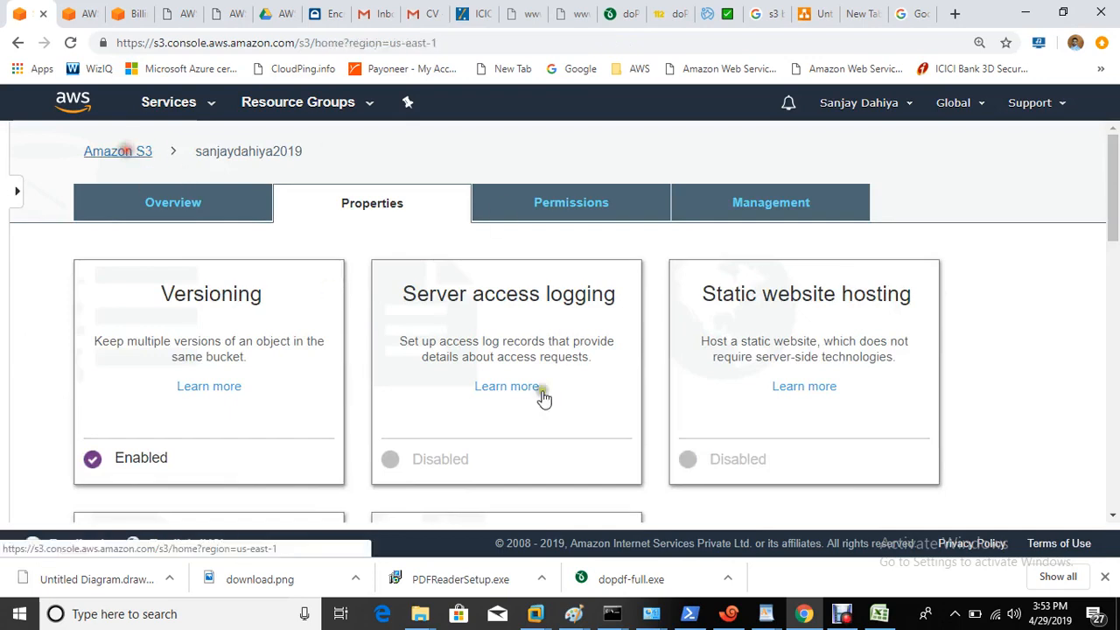
{"action": "left_click", "coordinate": [258, 470]}
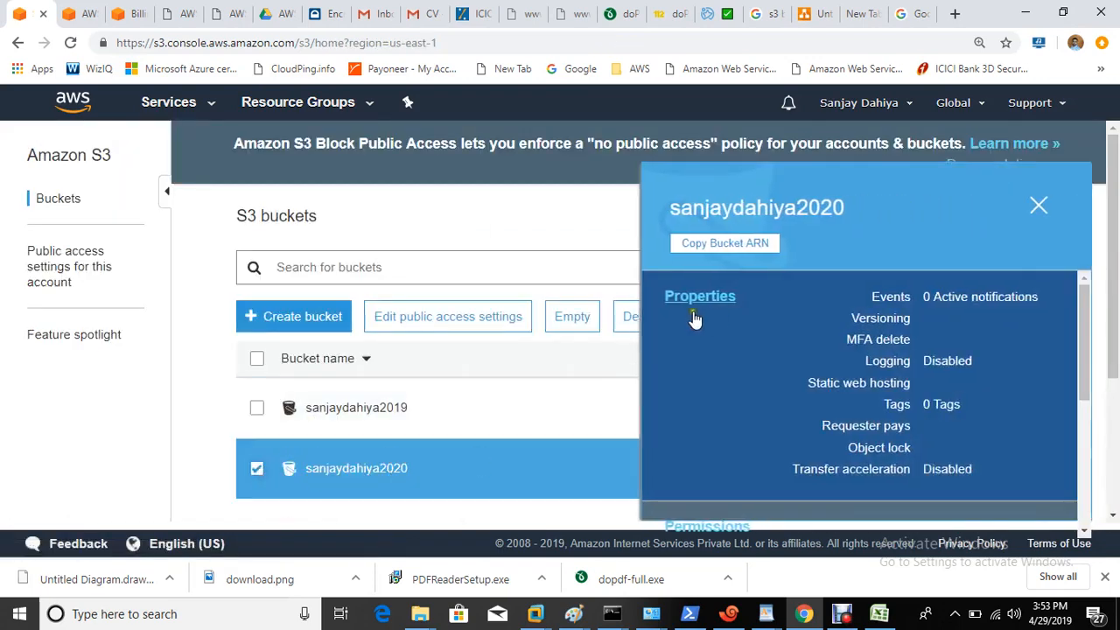
{"action": "left_click", "coordinate": [705, 306]}
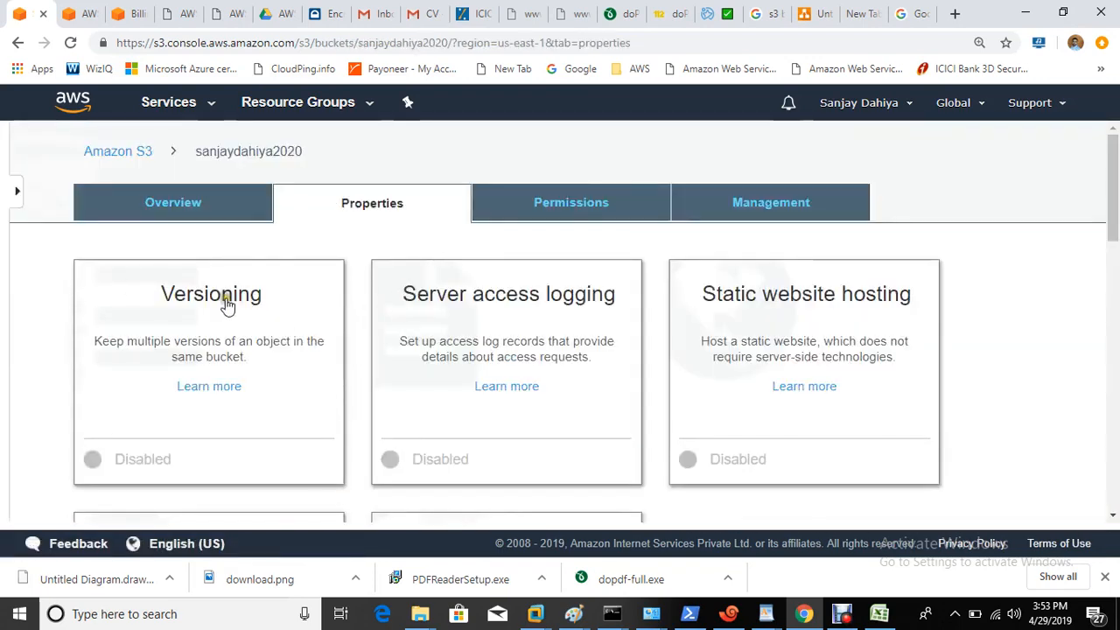
{"action": "left_click", "coordinate": [228, 304]}
{"action": "left_click", "coordinate": [121, 361]}
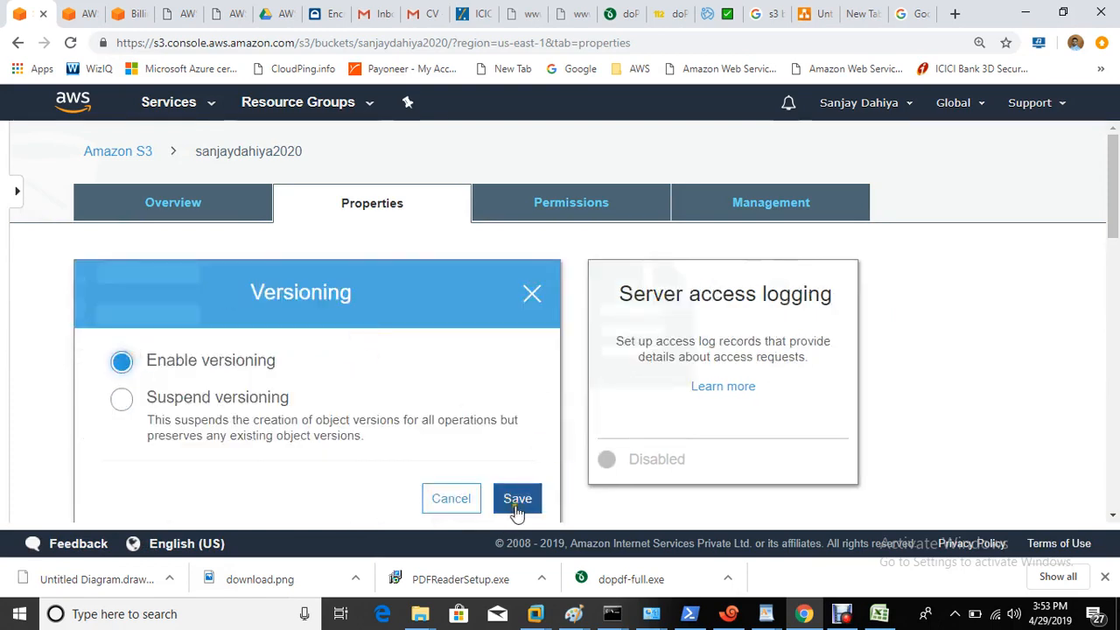
{"action": "left_click", "coordinate": [517, 511]}
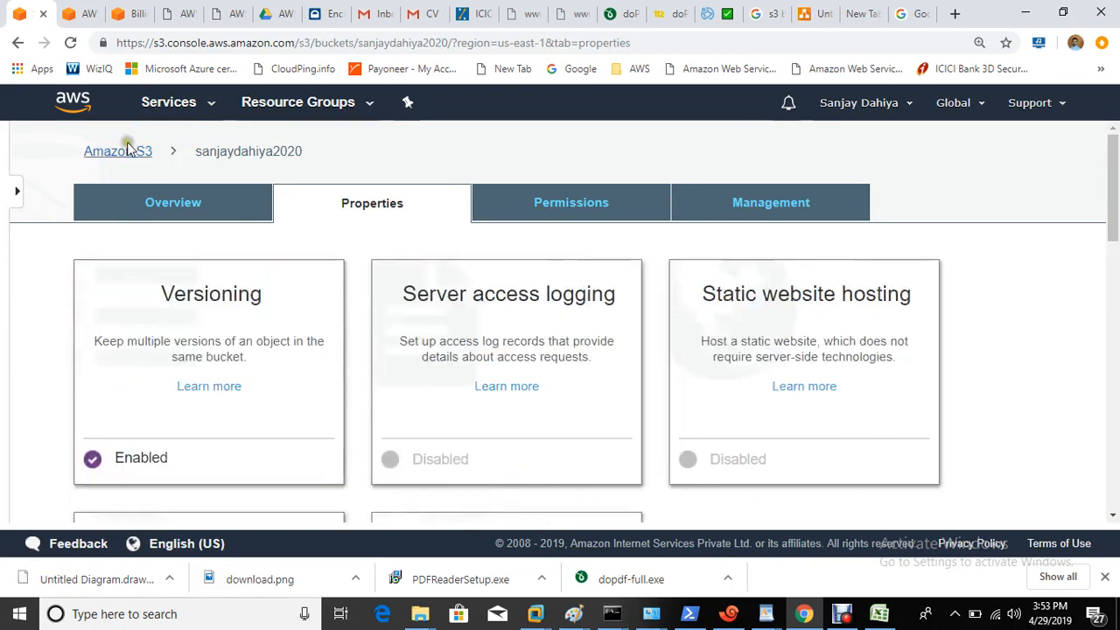
Step: Open the management settings of the US East (N. Virginia) bucket and start a new replication rule
{"action": "left_click", "coordinate": [117, 151]}
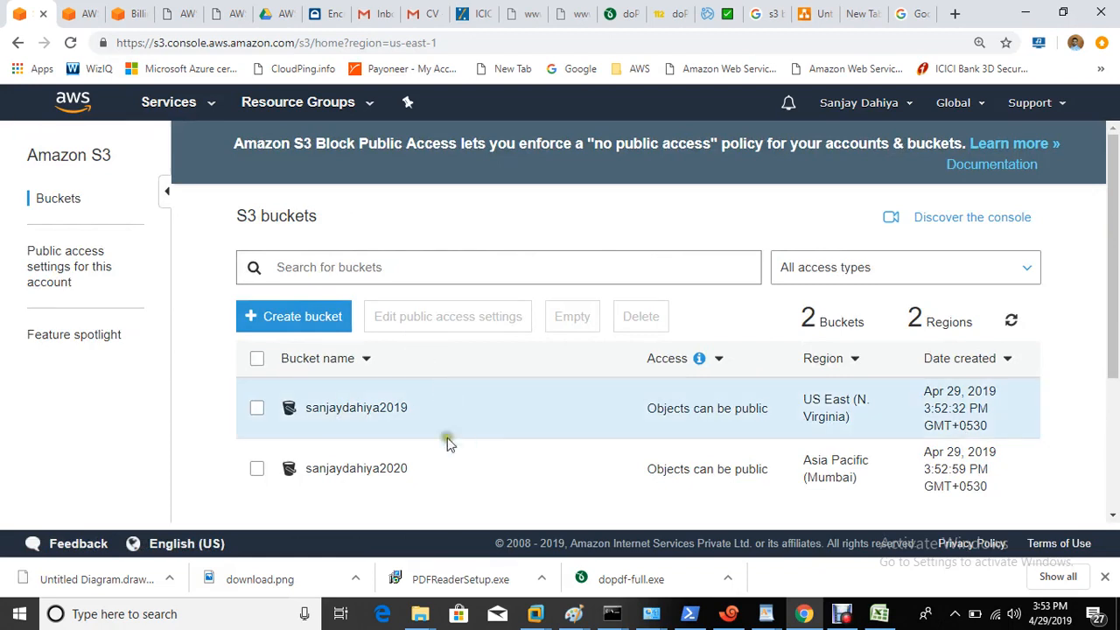
{"action": "left_click", "coordinate": [257, 412]}
{"action": "scroll", "coordinate": [767, 391], "scroll_direction": "down", "scroll_amount": 3}
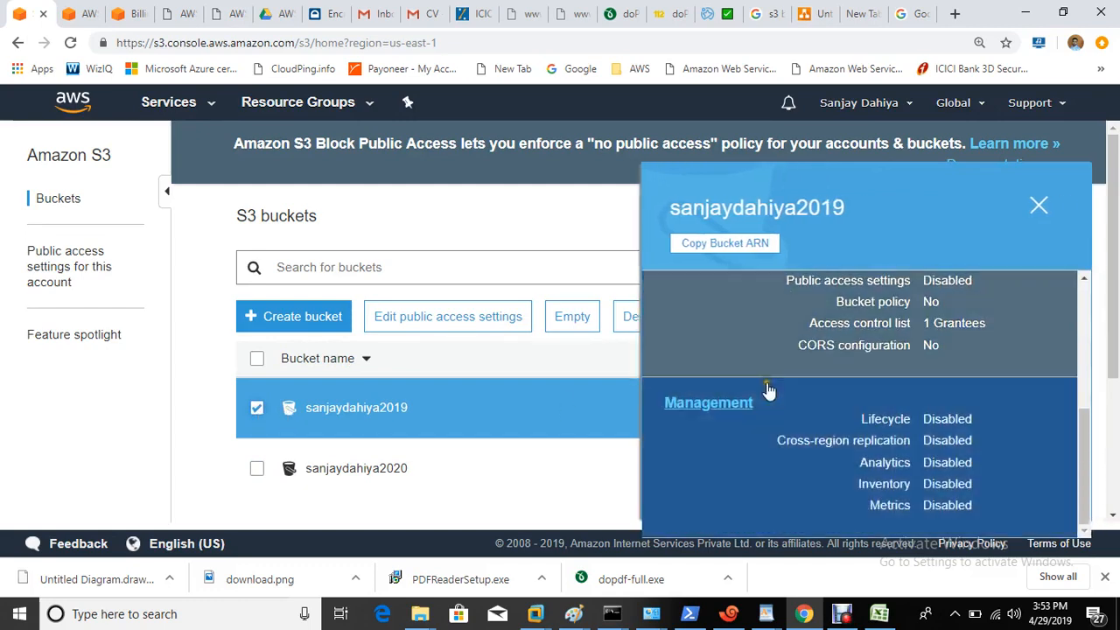
{"action": "left_click", "coordinate": [714, 408]}
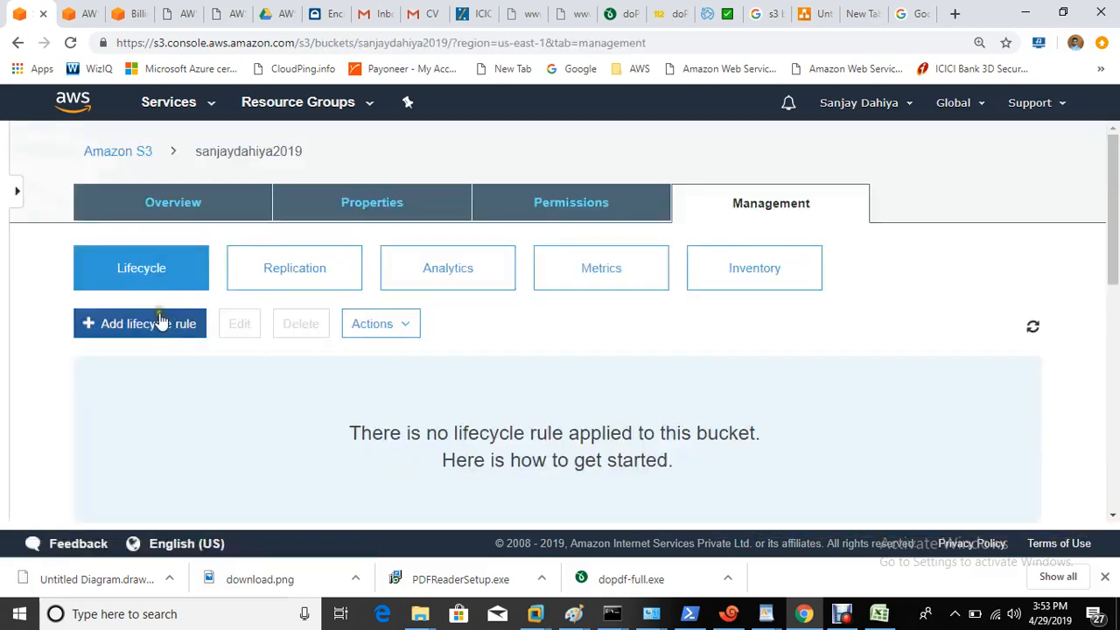
{"action": "left_click", "coordinate": [158, 335]}
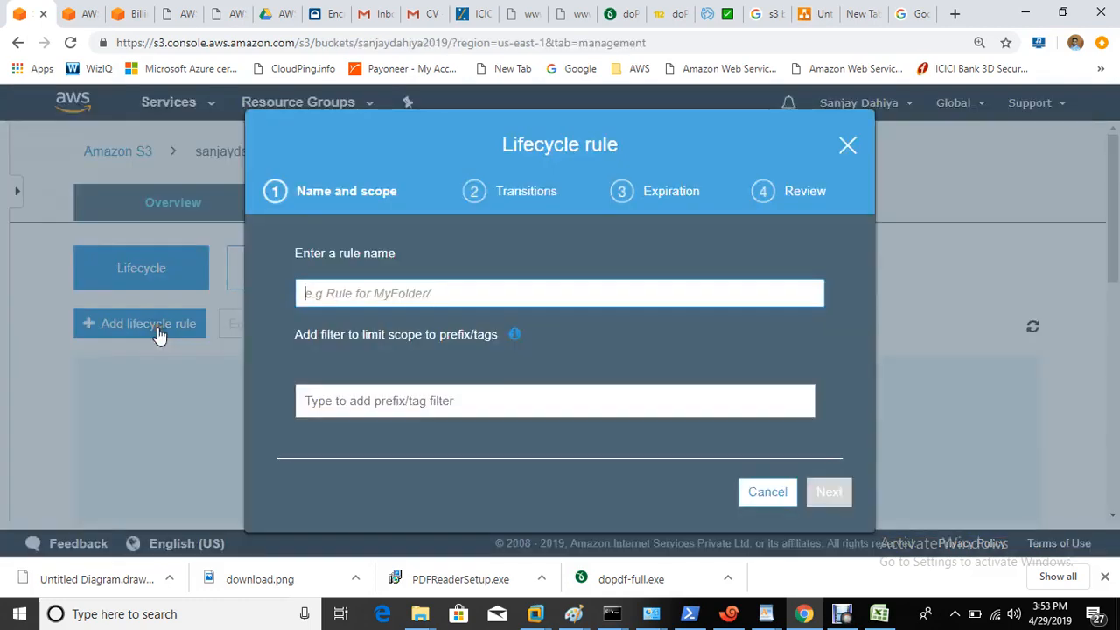
{"action": "left_click", "coordinate": [767, 492]}
{"action": "left_click", "coordinate": [286, 278]}
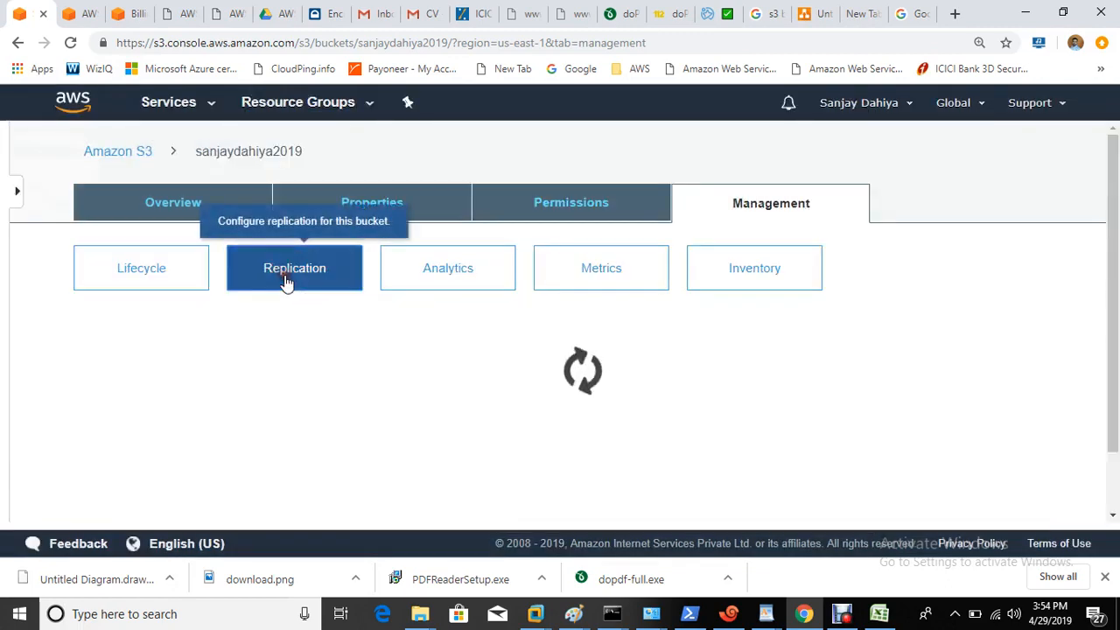
{"action": "left_click", "coordinate": [112, 324]}
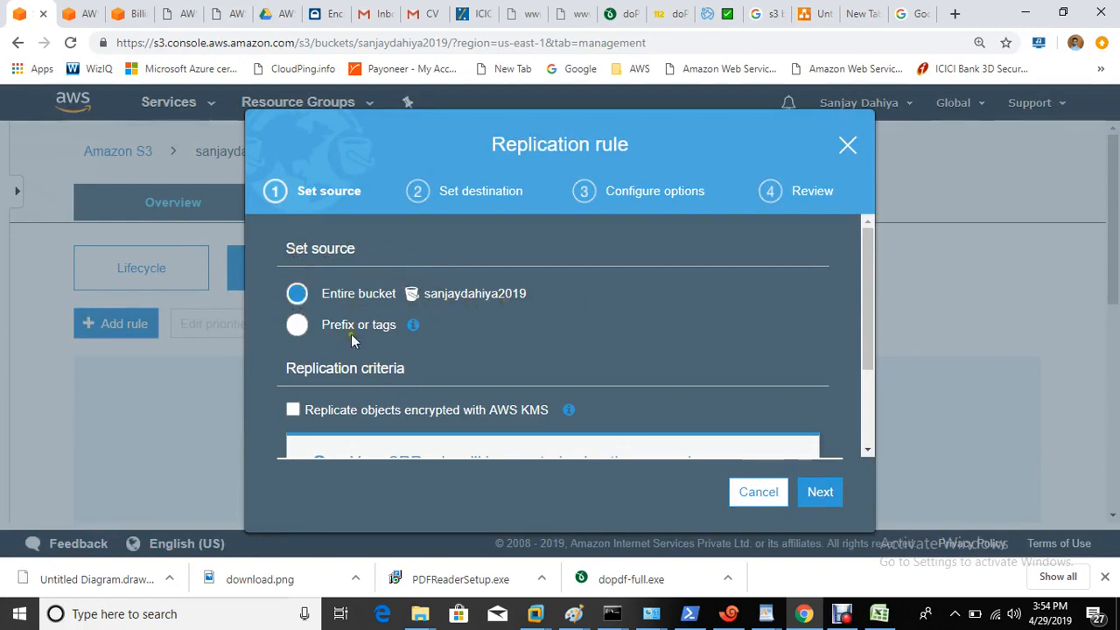
Step: Set the entire bucket as the replication source, leave KMS-encrypted objects excluded, and proceed to the destination settings
{"action": "scroll", "coordinate": [499, 335], "scroll_direction": "down", "scroll_amount": 2}
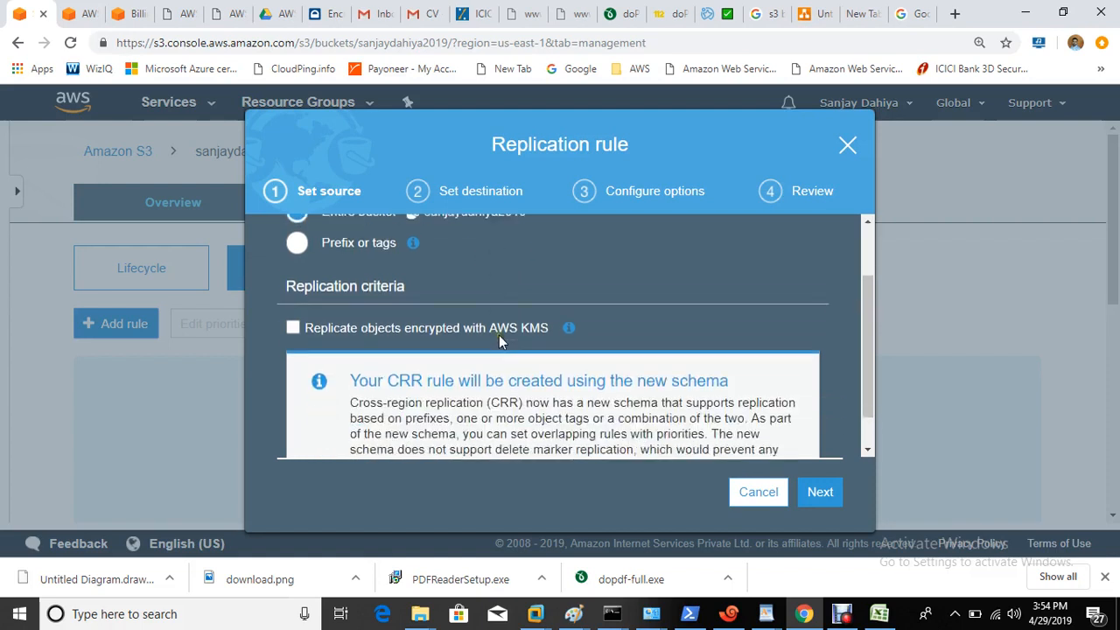
{"action": "scroll", "coordinate": [490, 337], "scroll_direction": "up", "scroll_amount": 2}
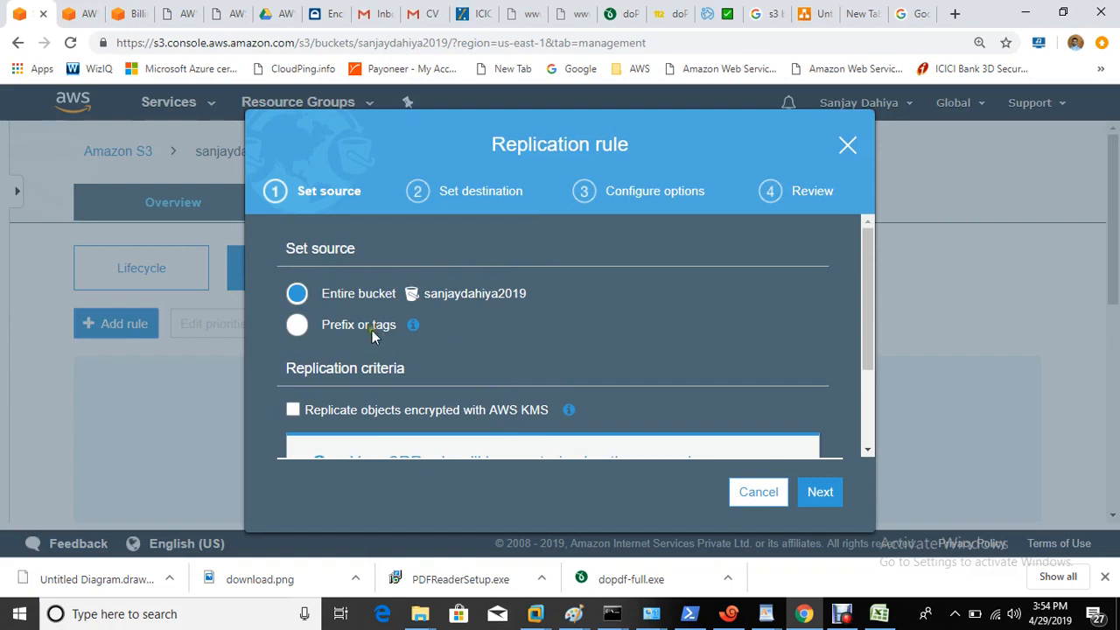
{"action": "left_click", "coordinate": [298, 326]}
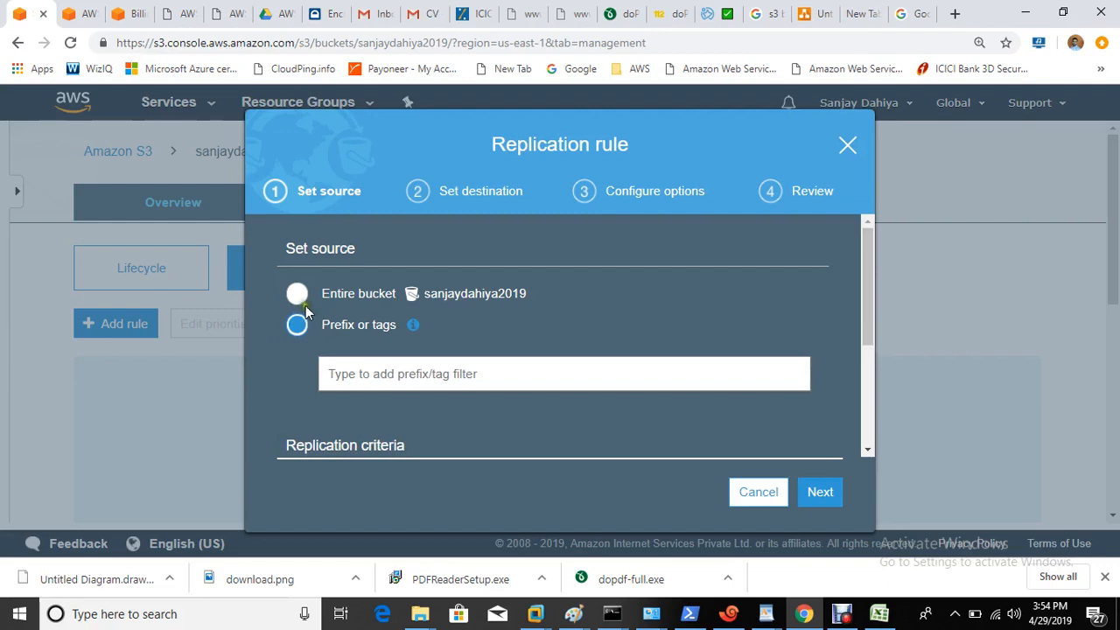
{"action": "left_click", "coordinate": [298, 296]}
{"action": "scroll", "coordinate": [610, 315], "scroll_direction": "down", "scroll_amount": 3}
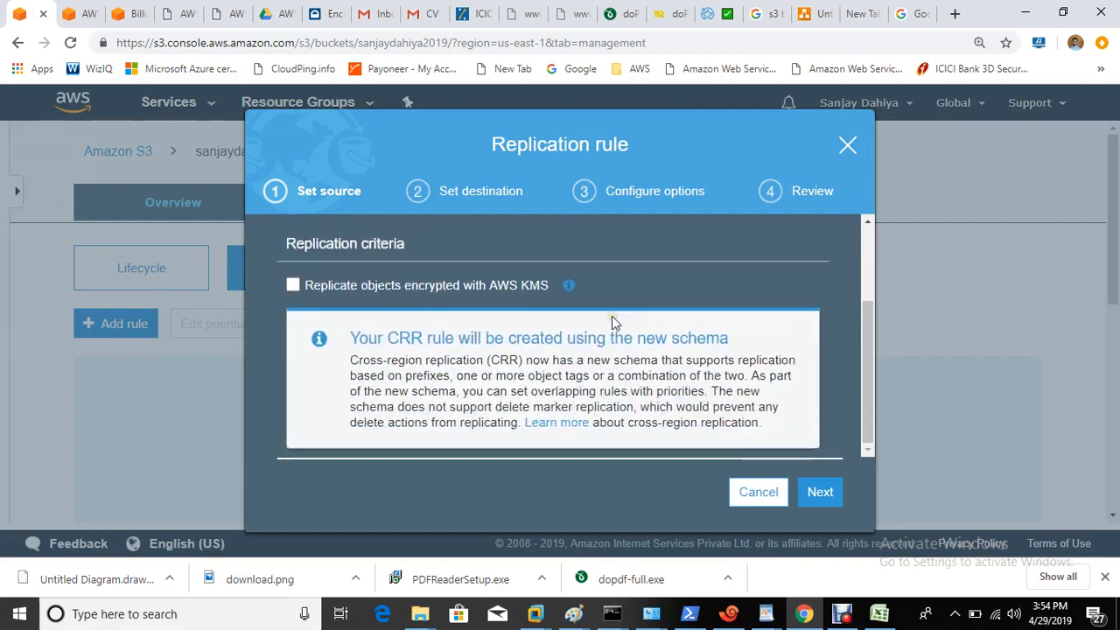
{"action": "left_click", "coordinate": [832, 496]}
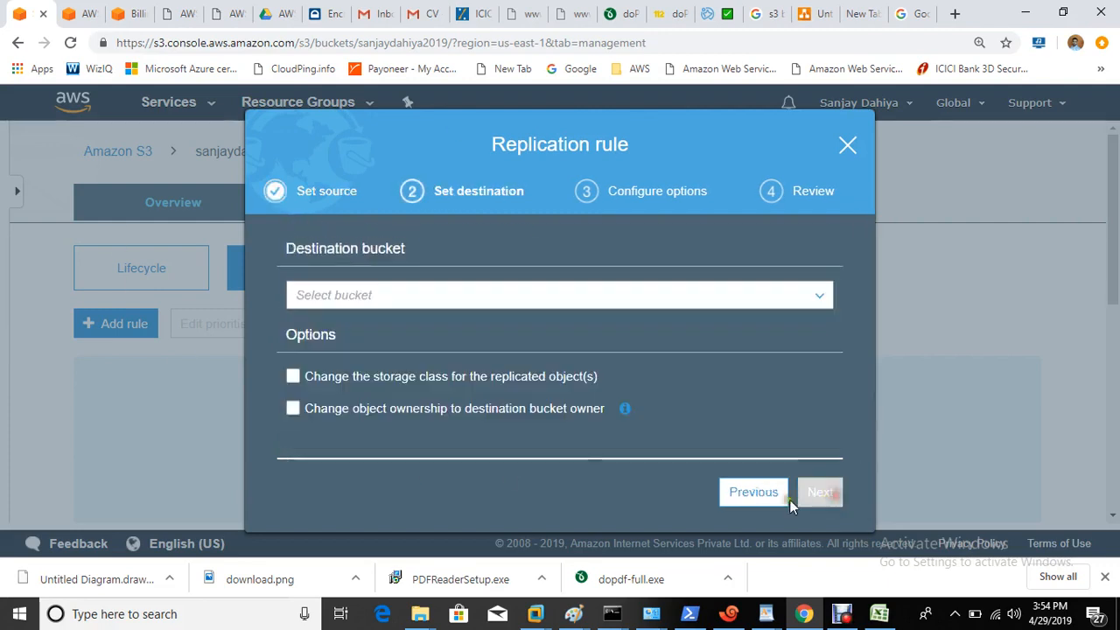
Step: Select the Asia Pacific (Mumbai) bucket in this account as the replication destination and proceed to the rule options
{"action": "left_click", "coordinate": [429, 296]}
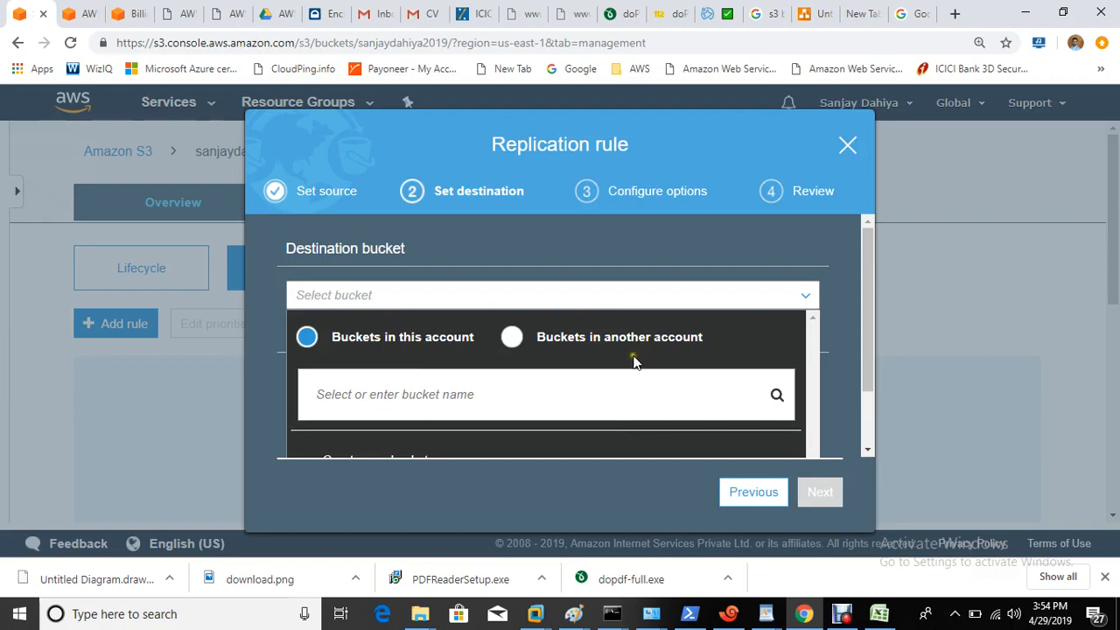
{"action": "scroll", "coordinate": [632, 363], "scroll_direction": "down", "scroll_amount": 1}
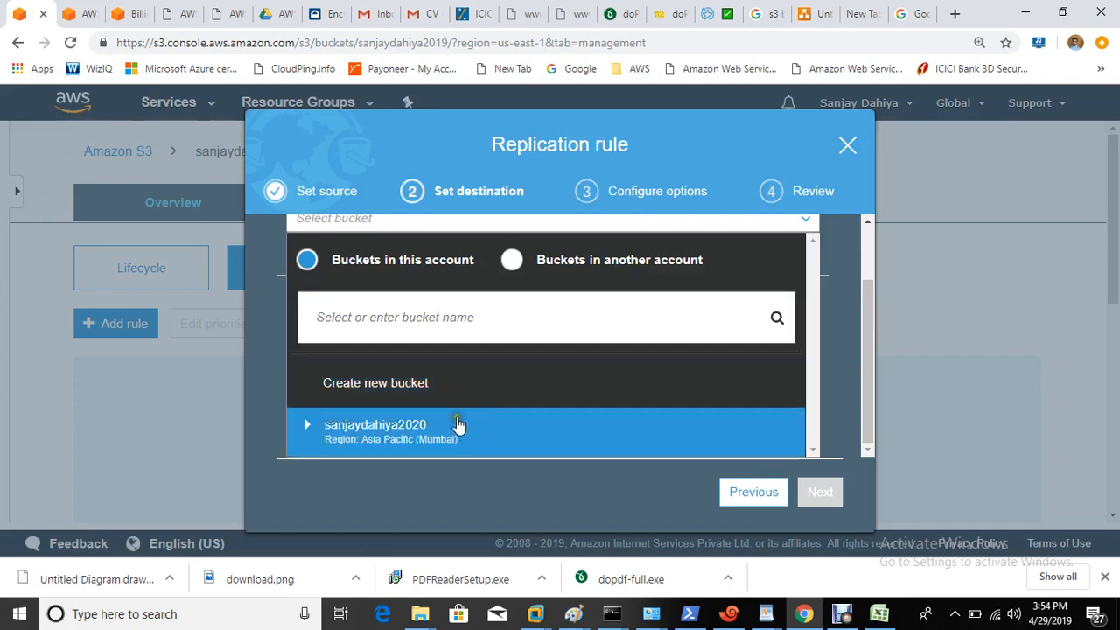
{"action": "left_click", "coordinate": [433, 446]}
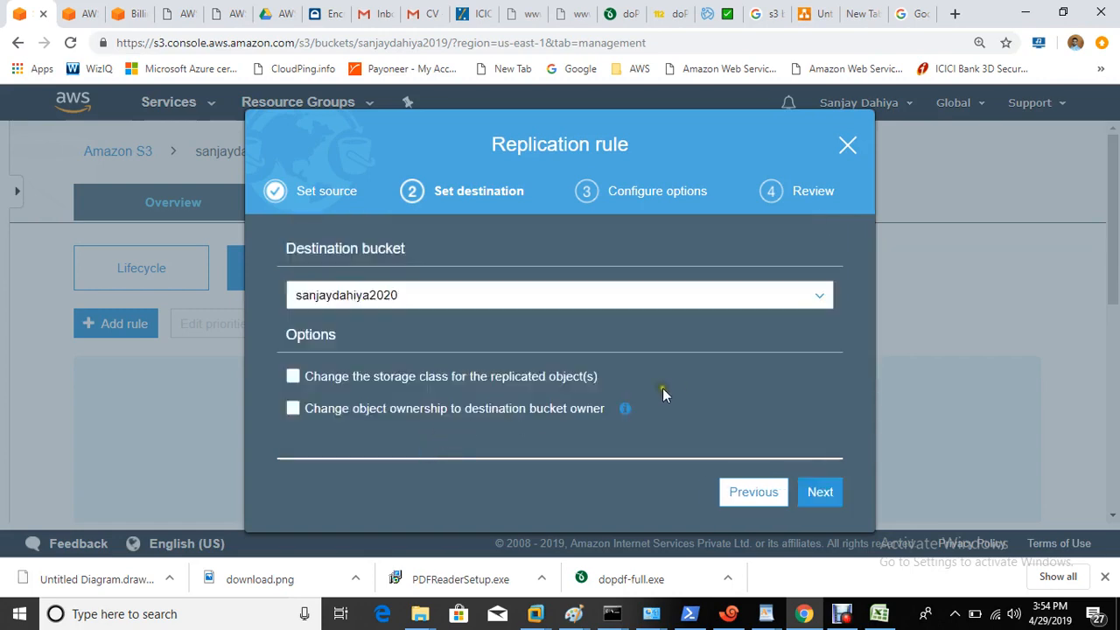
{"action": "left_click", "coordinate": [820, 493]}
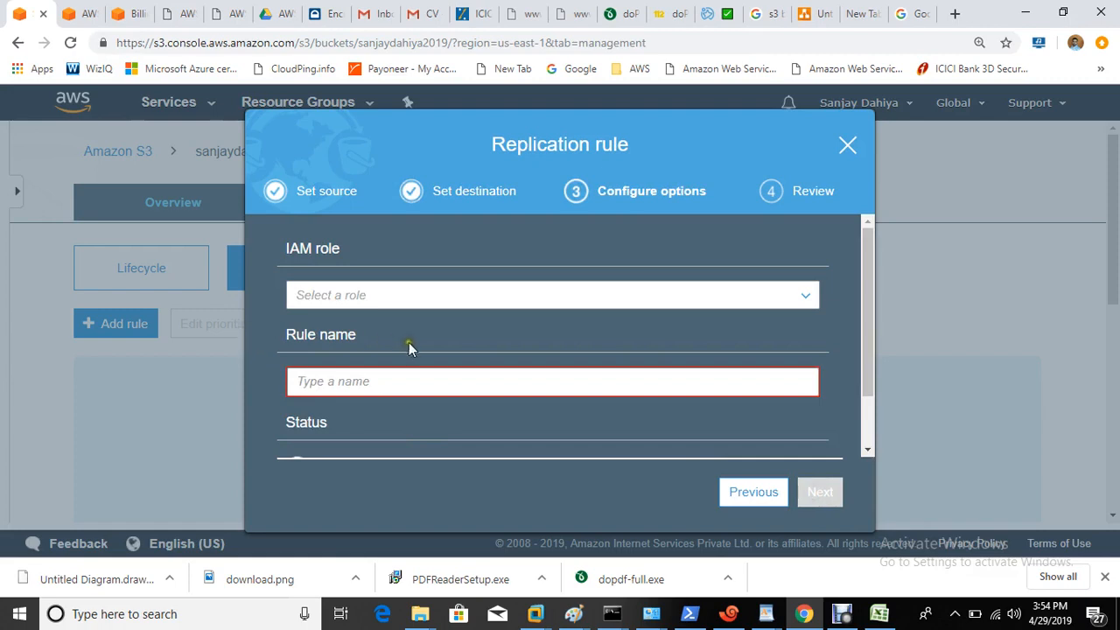
Step: Choose to create a new IAM role, enter the rule name, and proceed to the review with the rule enabled
{"action": "left_click", "coordinate": [461, 296]}
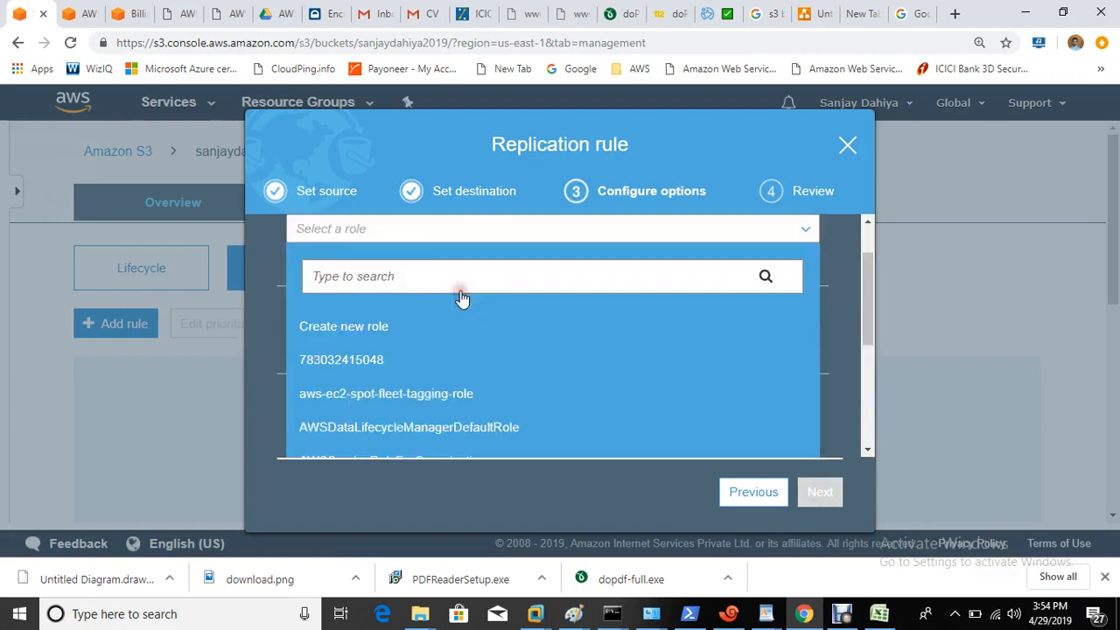
{"action": "left_click", "coordinate": [375, 335]}
{"action": "left_click", "coordinate": [387, 318]}
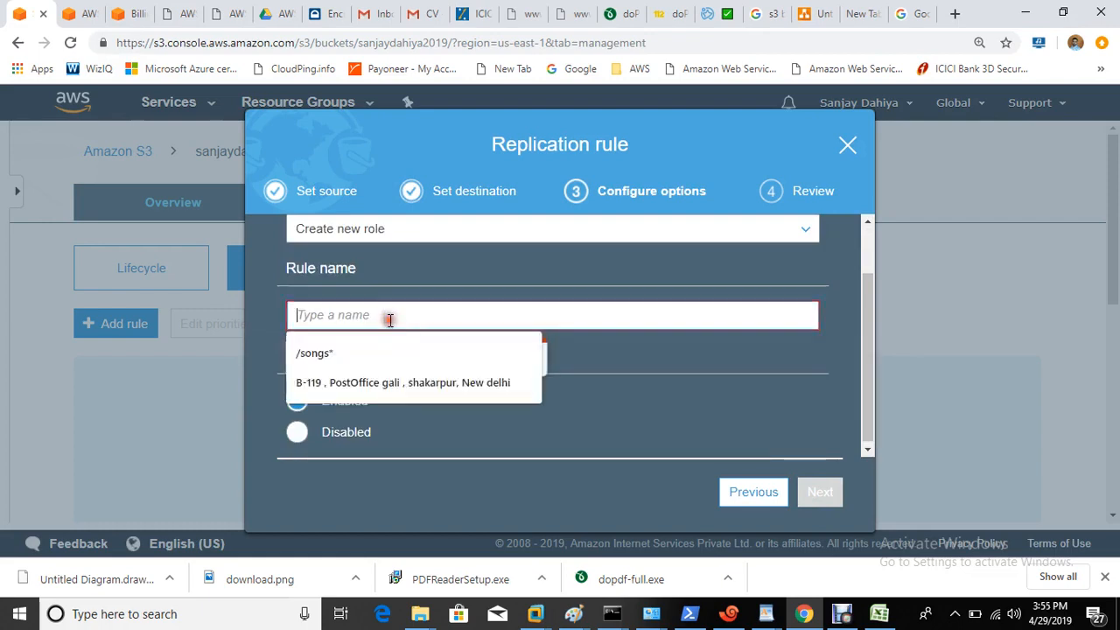
{"action": "type", "text": "sanjaydahiya"}
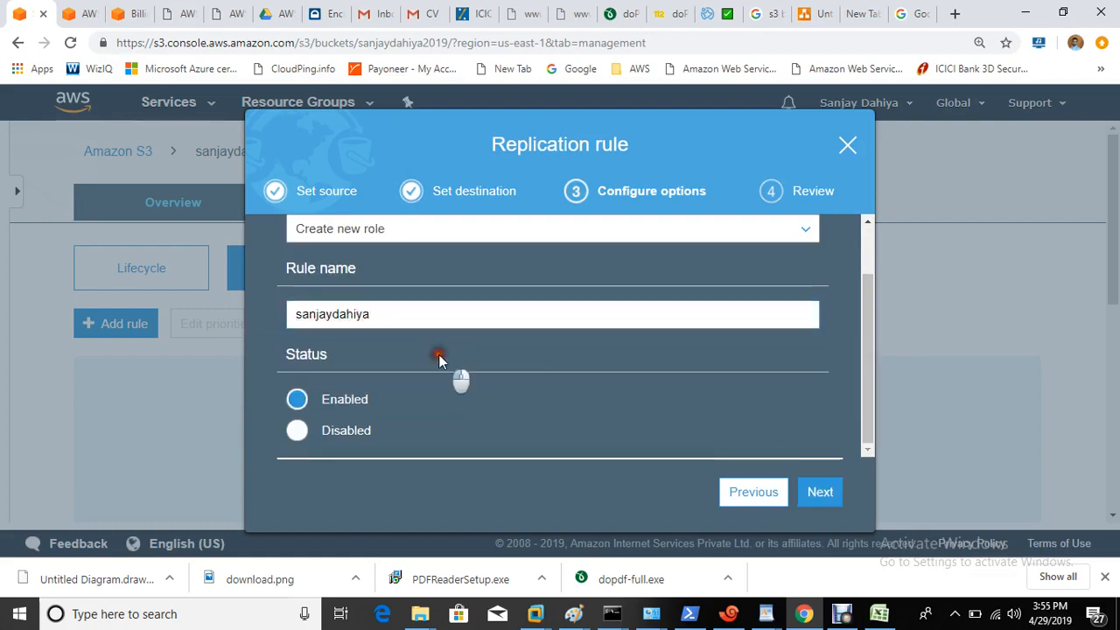
{"action": "left_click", "coordinate": [818, 494]}
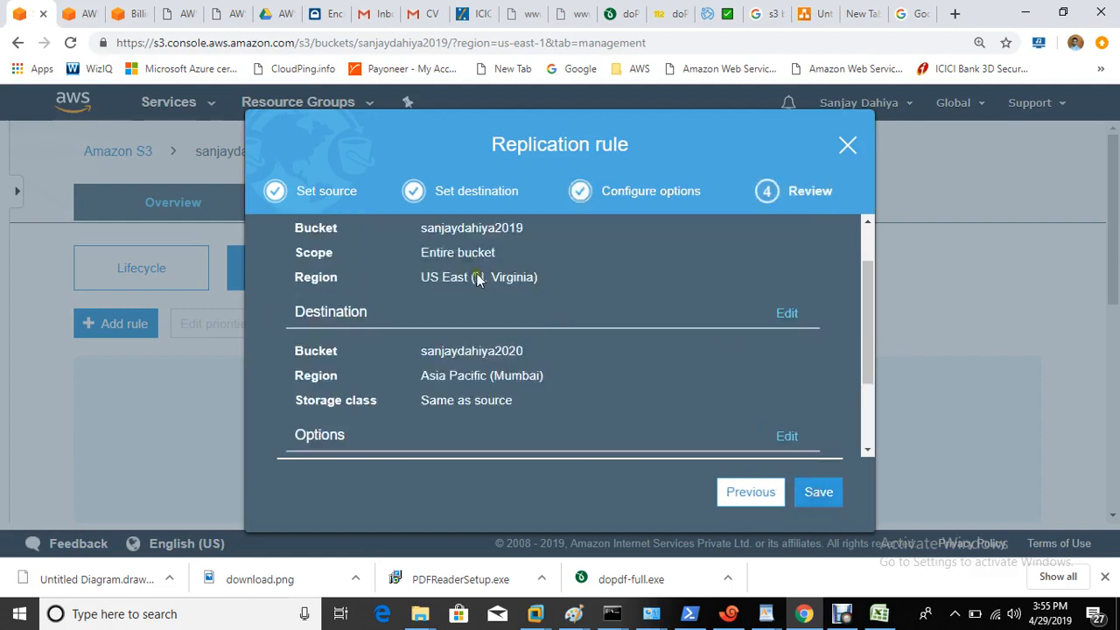
Step: Save the replication rule and review its source, destination and permissions summary
{"action": "left_click", "coordinate": [829, 499]}
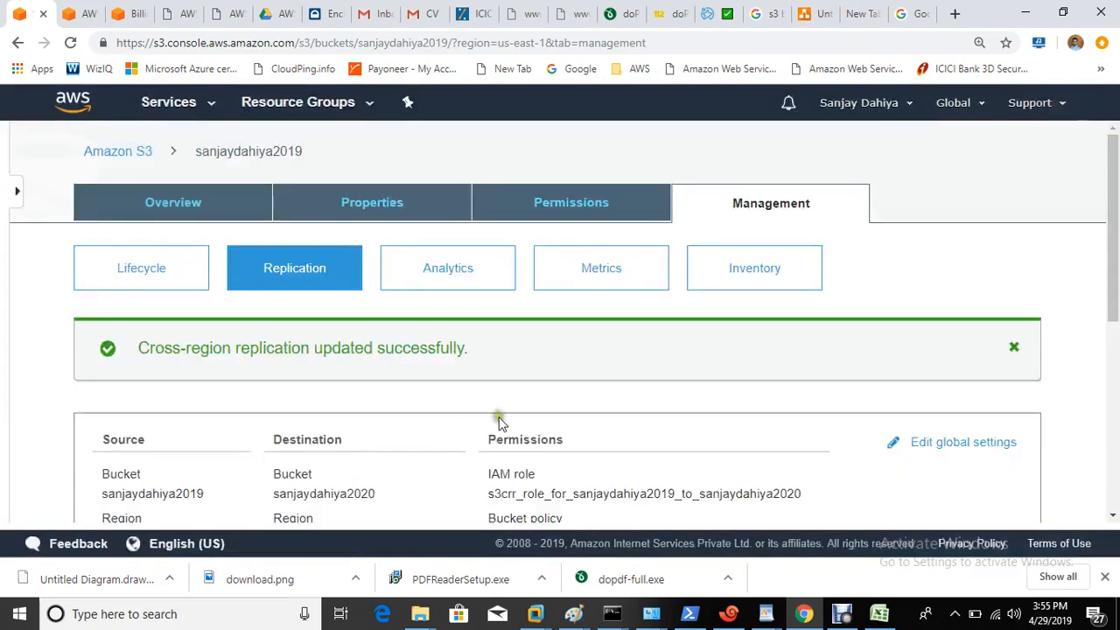
{"action": "scroll", "coordinate": [498, 420], "scroll_direction": "down", "scroll_amount": 1}
{"action": "scroll", "coordinate": [488, 424], "scroll_direction": "down", "scroll_amount": 1}
{"action": "scroll", "coordinate": [429, 454], "scroll_direction": "up", "scroll_amount": 2}
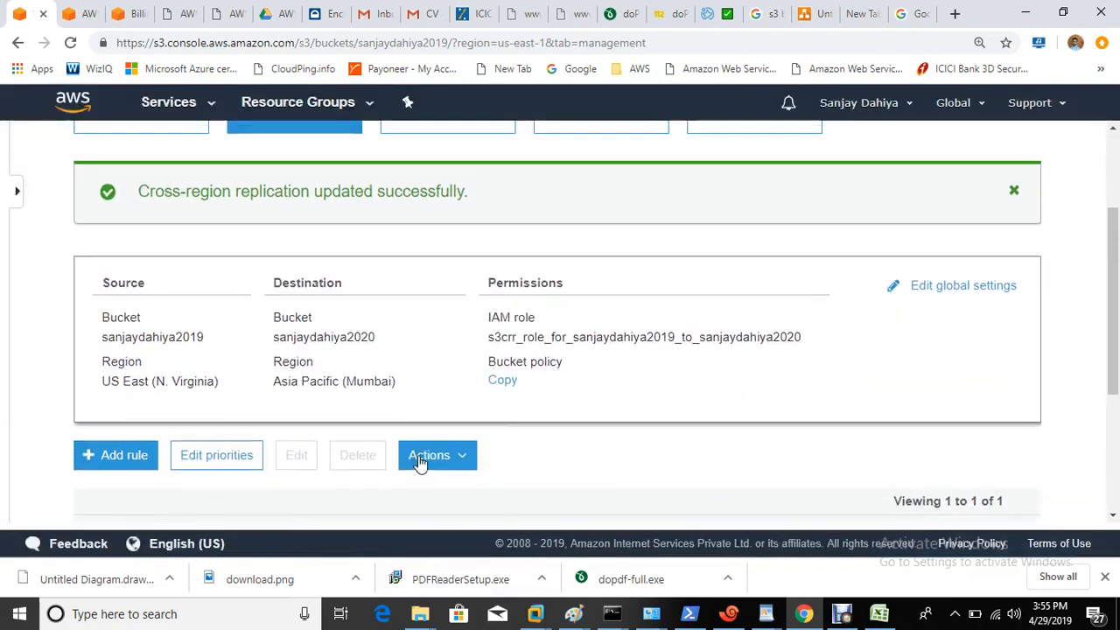
Step: Return to S3 through the AWS Management Console home page and open the US East (N. Virginia) bucket
{"action": "left_click", "coordinate": [87, 103]}
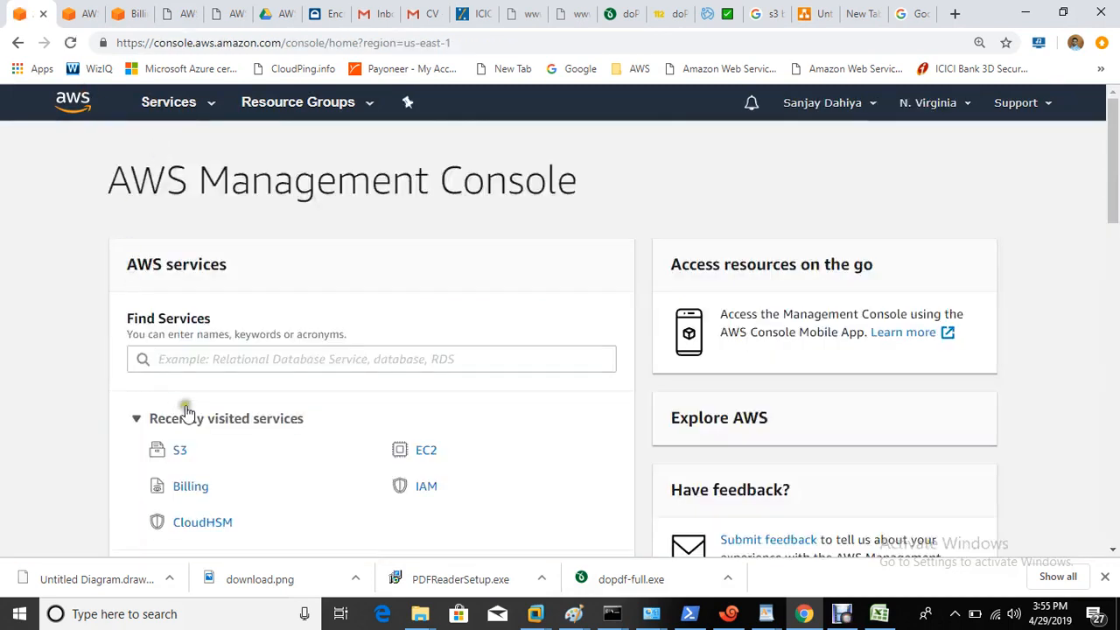
{"action": "left_click", "coordinate": [178, 455]}
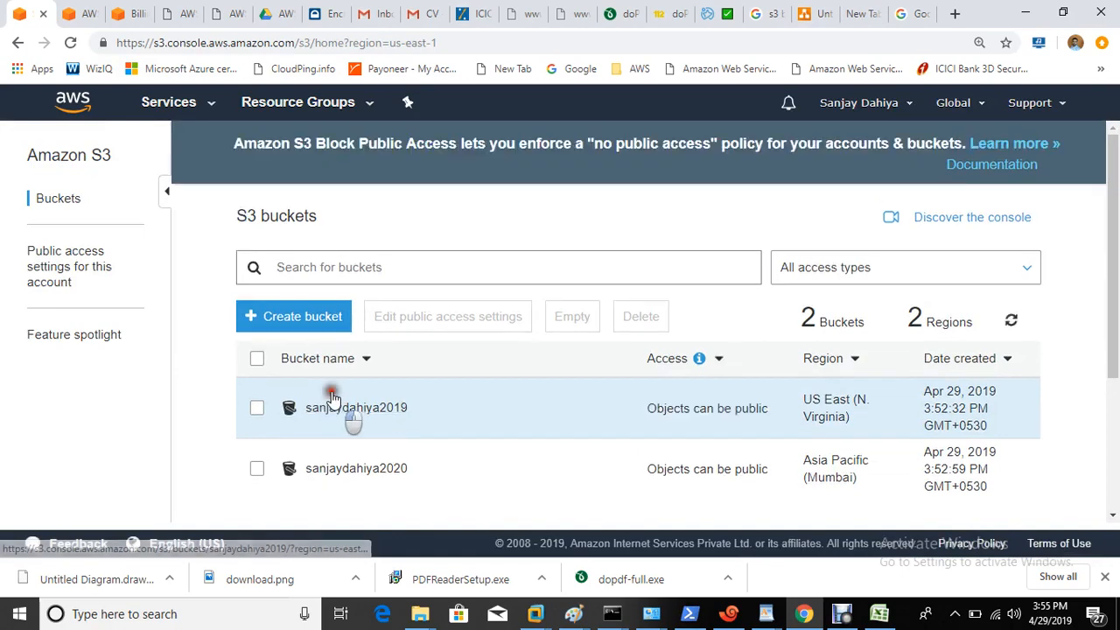
{"action": "left_click", "coordinate": [328, 409]}
{"action": "left_click", "coordinate": [328, 409]}
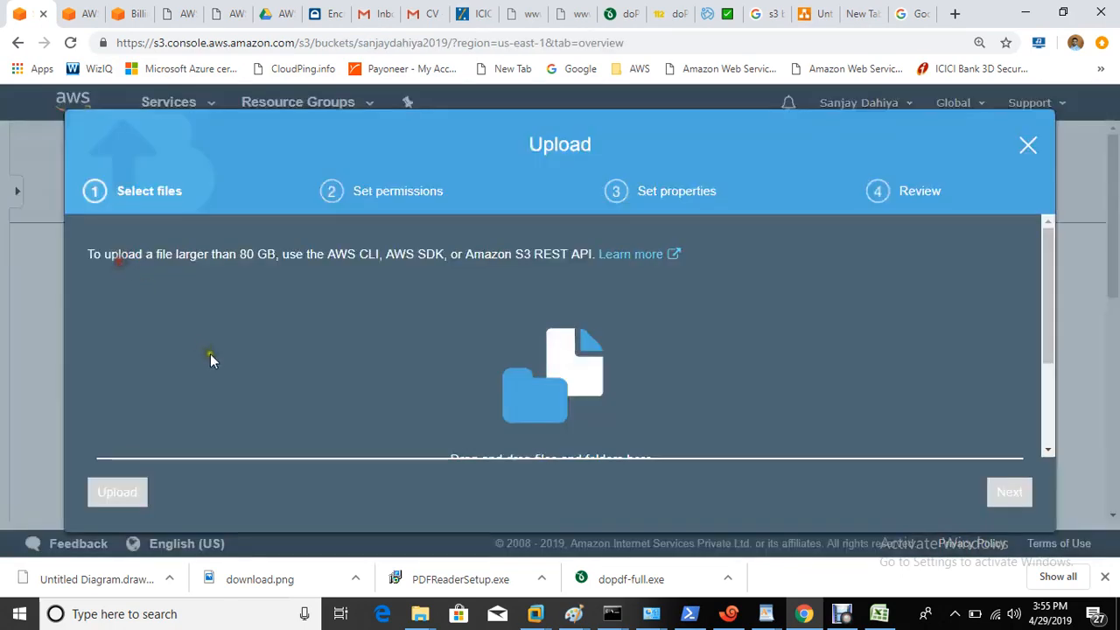
Step: Upload the PDF file from the Documents folder to the US East (N. Virginia) bucket
{"action": "left_click", "coordinate": [132, 275]}
{"action": "scroll", "coordinate": [576, 392], "scroll_direction": "down", "scroll_amount": 2}
{"action": "left_click", "coordinate": [575, 403]}
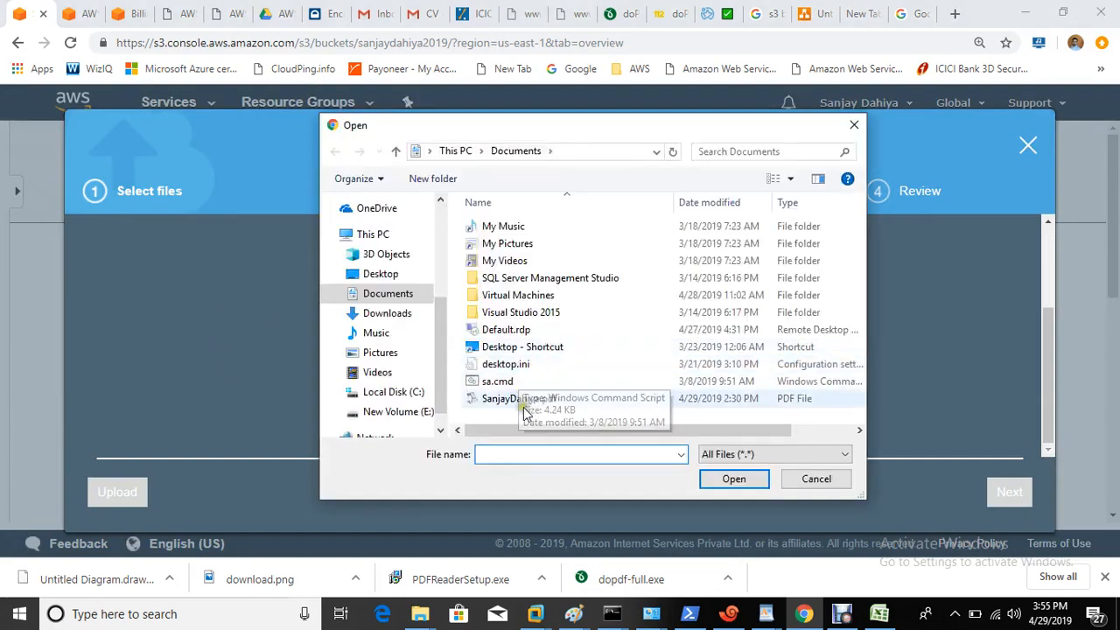
{"action": "double_click", "coordinate": [522, 398]}
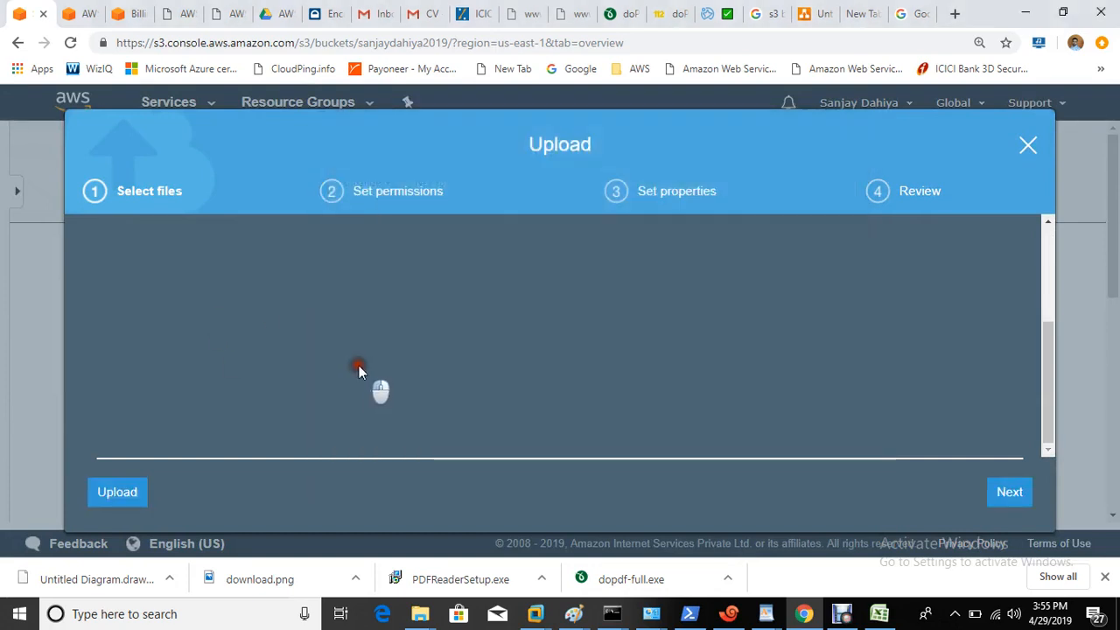
{"action": "left_click", "coordinate": [111, 492]}
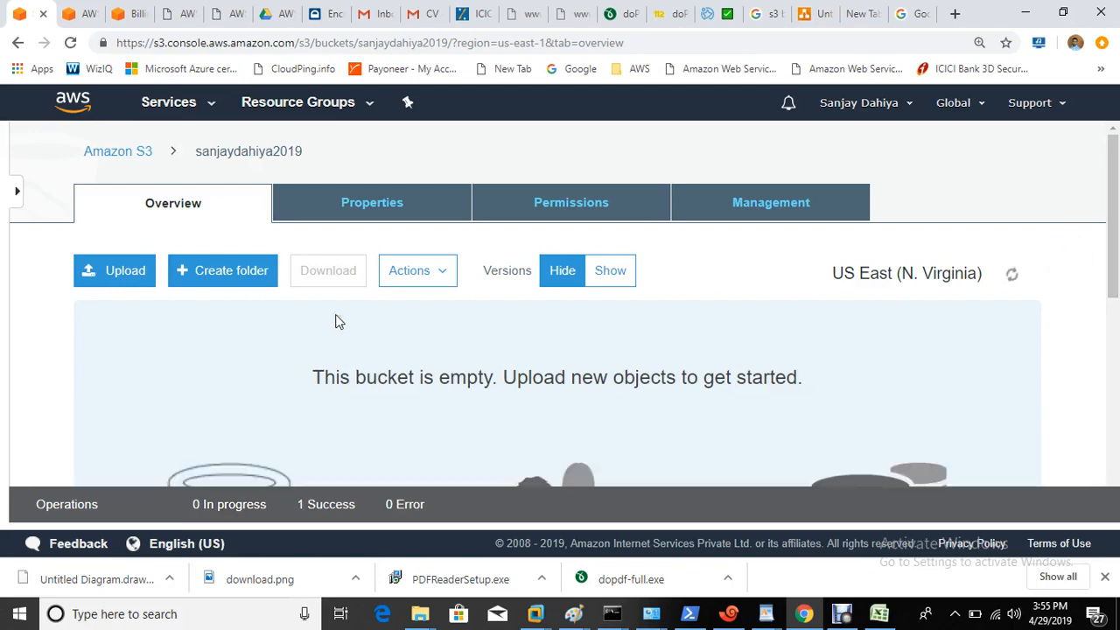
Step: Open the Asia Pacific (Mumbai) bucket and refresh its object list to check for the replicated PDF
{"action": "left_click", "coordinate": [135, 154]}
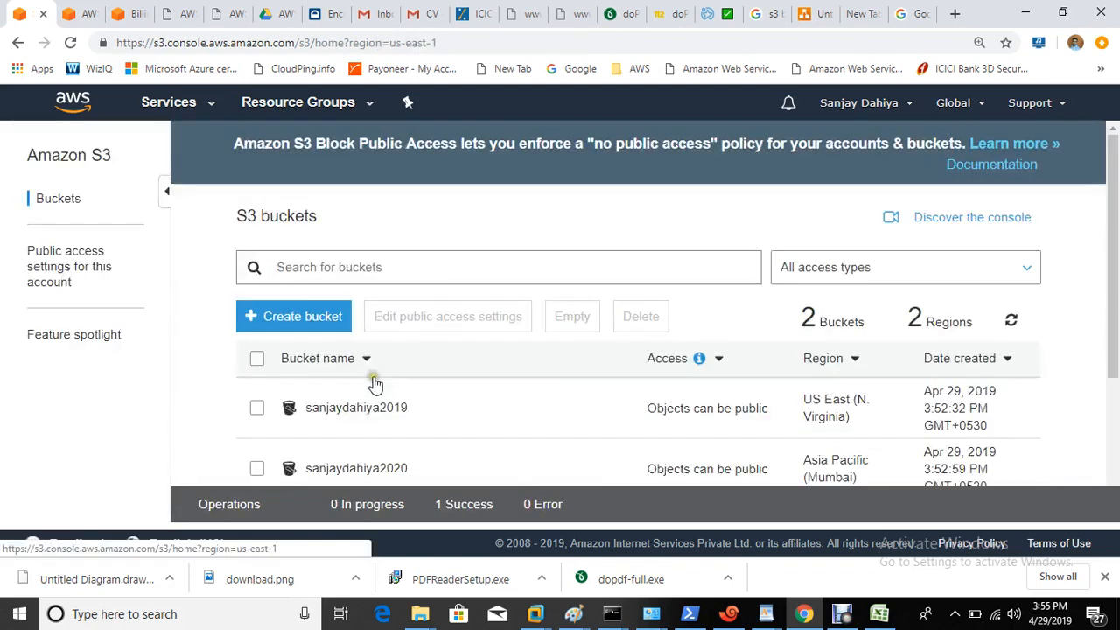
{"action": "scroll", "coordinate": [472, 433], "scroll_direction": "down", "scroll_amount": 2}
{"action": "left_click", "coordinate": [350, 388]}
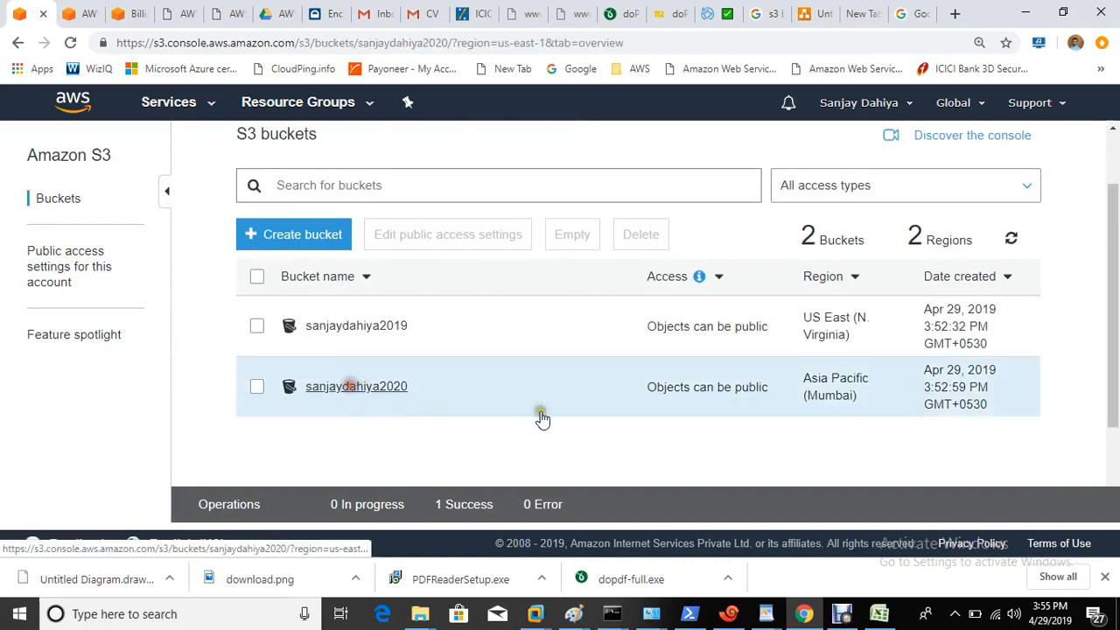
{"action": "left_click", "coordinate": [1011, 323]}
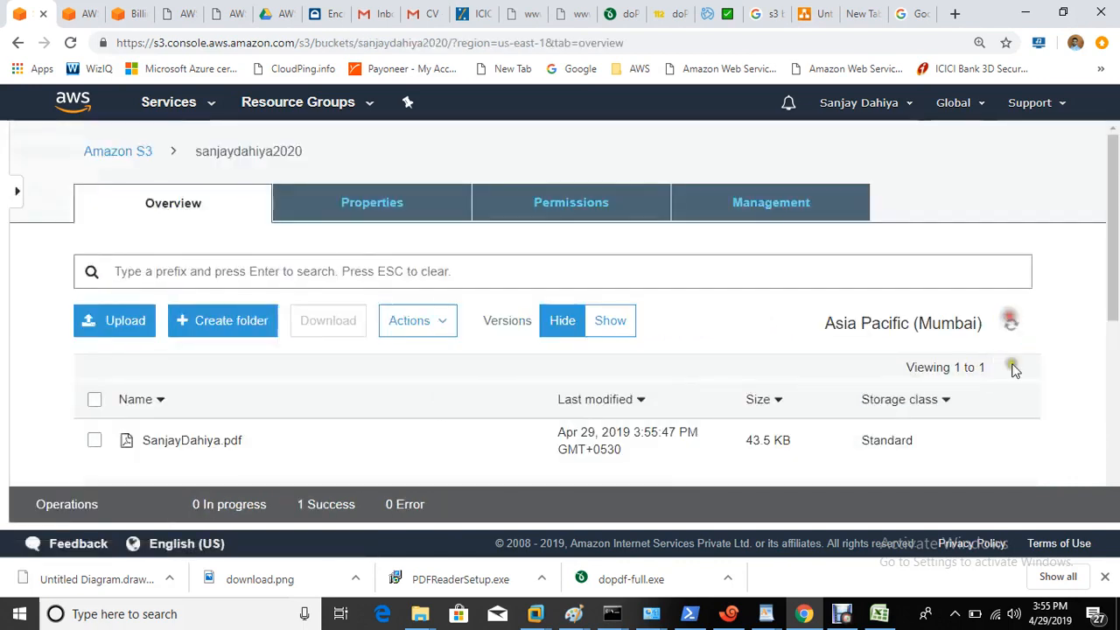
{"action": "left_click", "coordinate": [216, 365]}
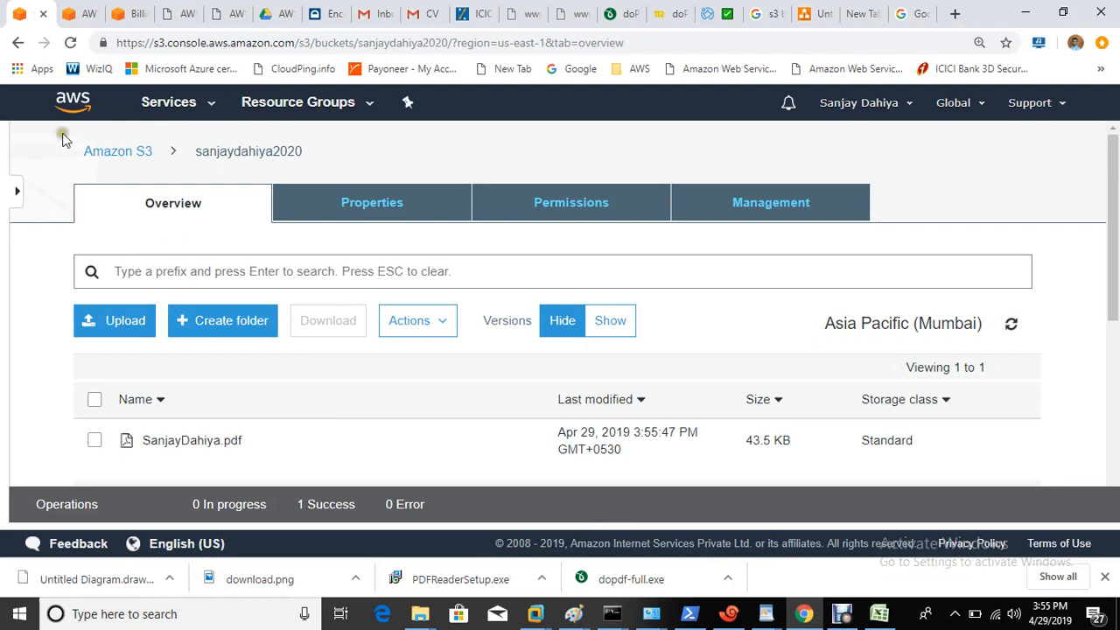
Step: Return to the bucket list to compare the two bucket regions, and switch to the draw.io replication diagram
{"action": "left_click", "coordinate": [97, 152]}
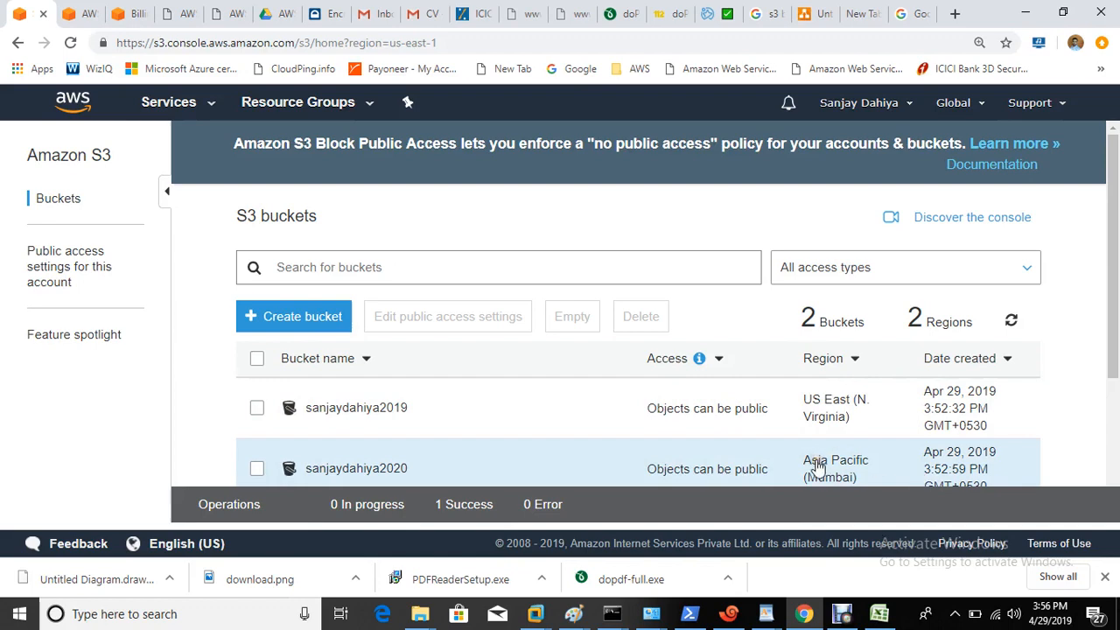
{"action": "left_click", "coordinate": [812, 14]}
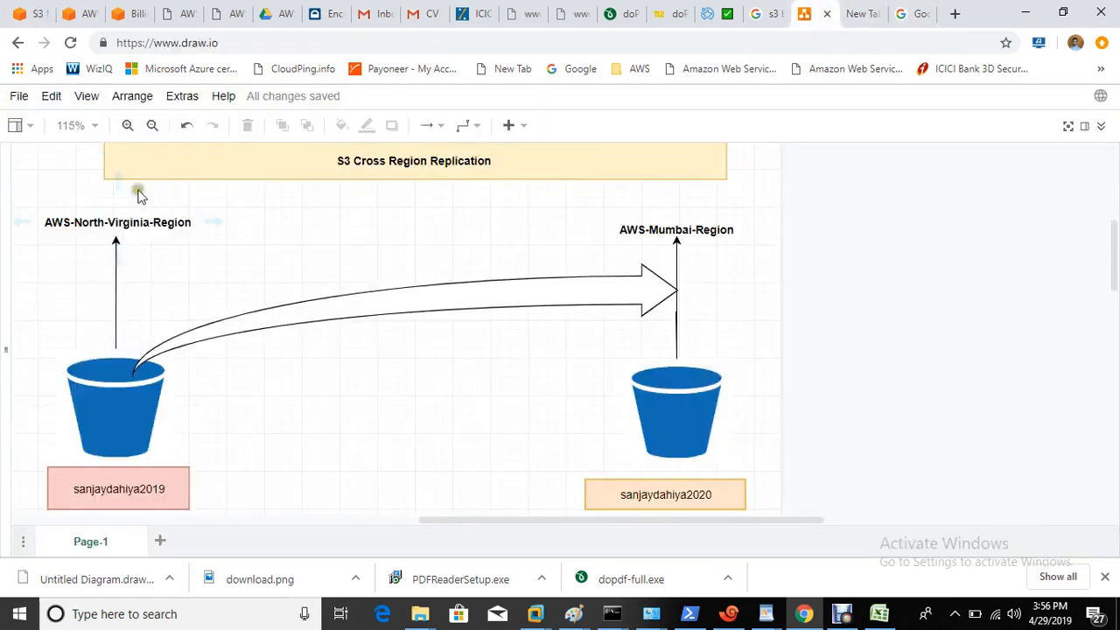